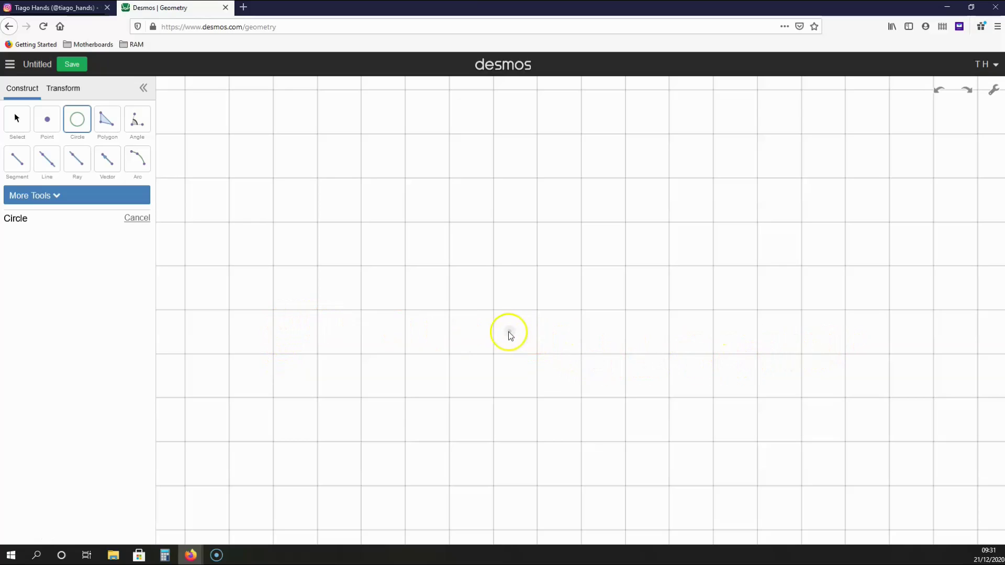
Draw a circle with a radius of three grid squares and show labels on its centre and rim points.
left_click(493, 310)
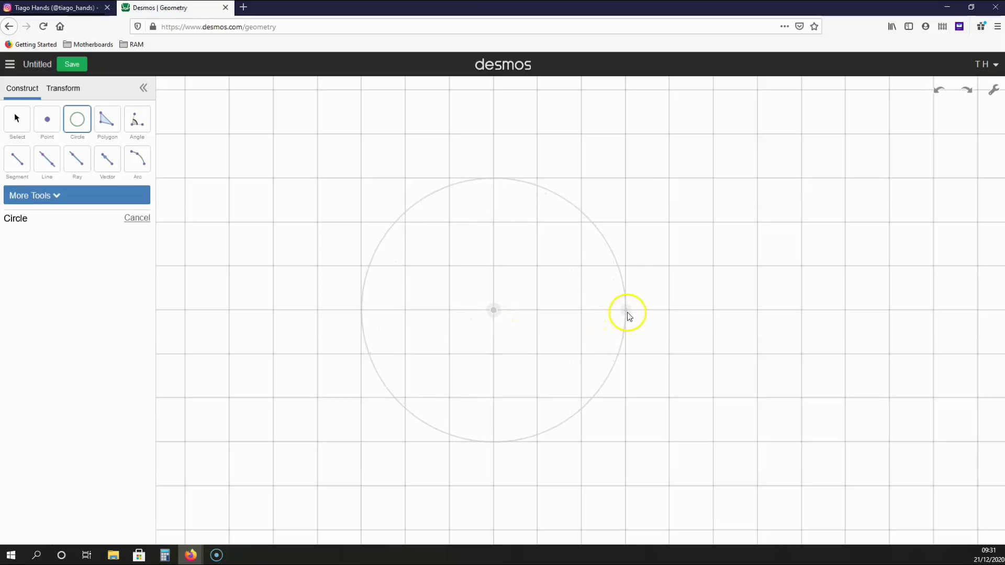
left_click(627, 313)
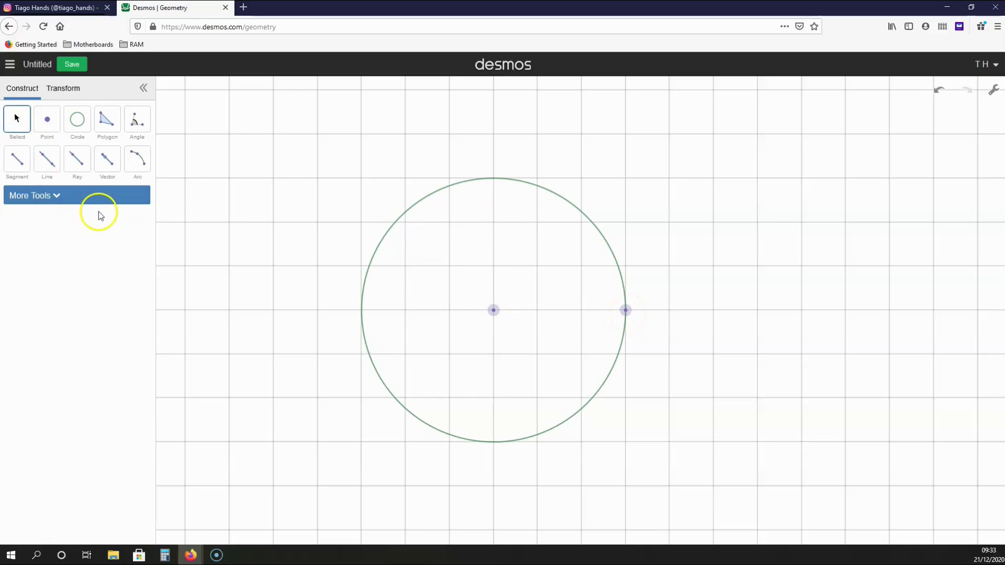
left_click(494, 310)
left_click(9, 235)
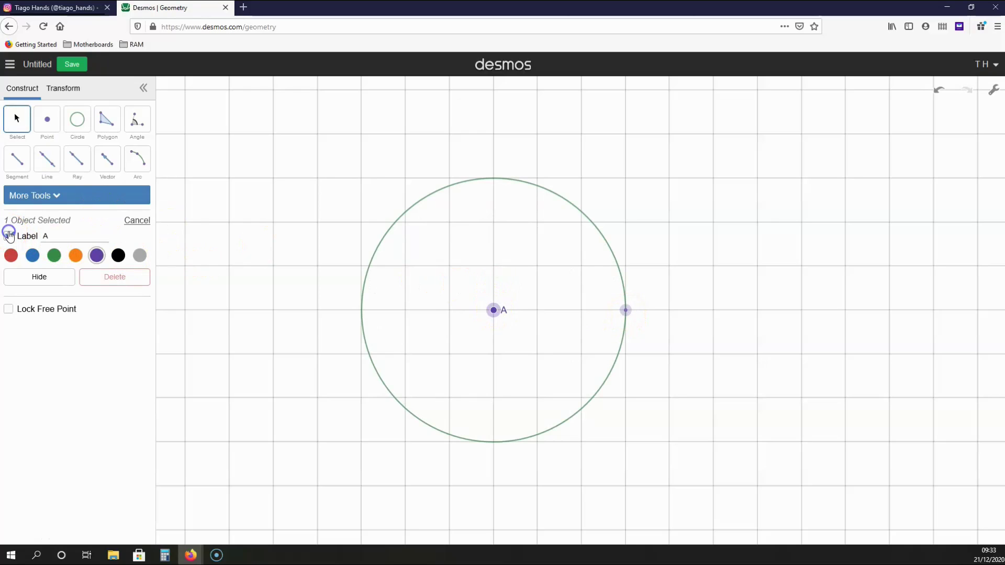
left_click(628, 313)
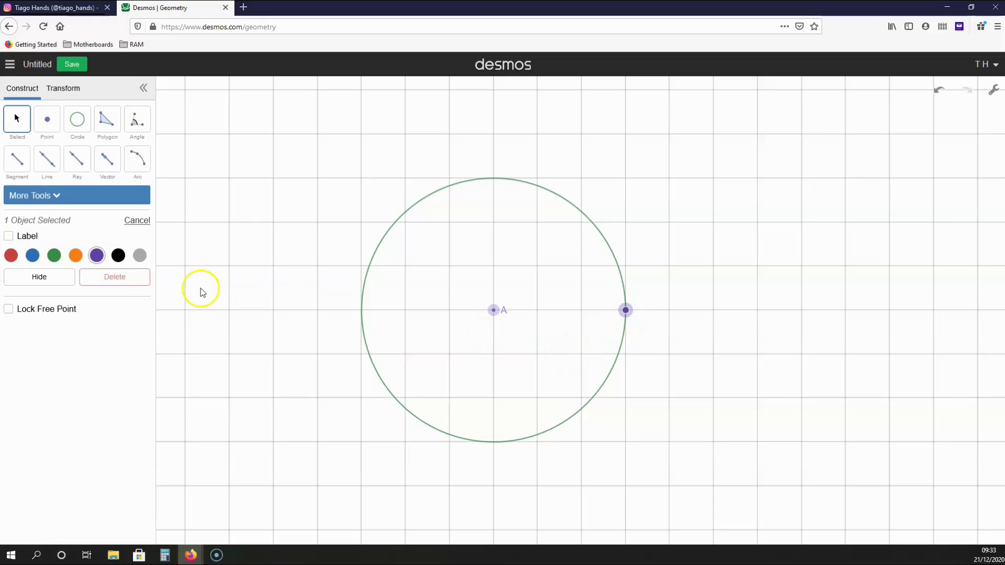
left_click(8, 236)
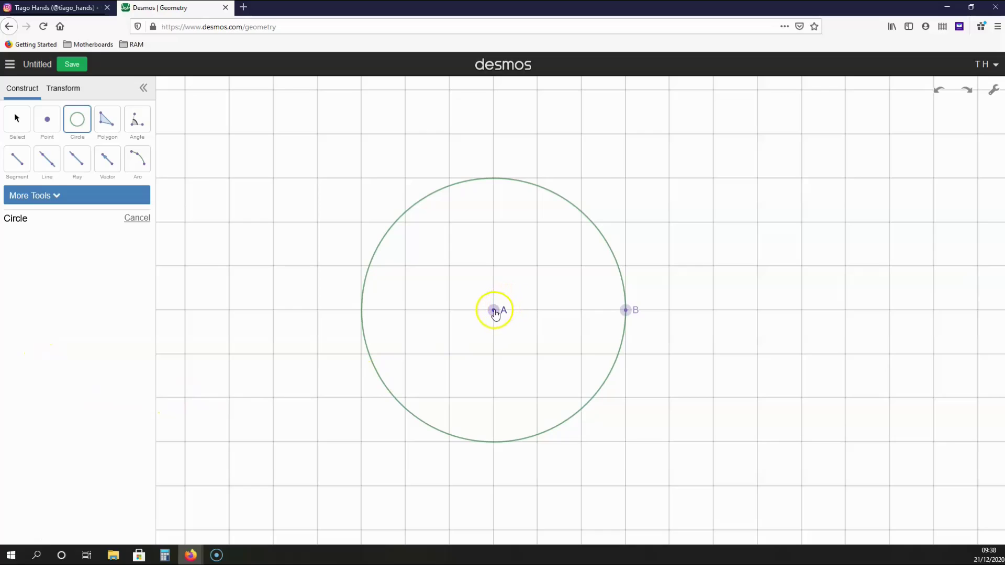
Draw a circle centred on A with a radius of one grid square and add a point on it diametrically opposite its rim point.
left_click(494, 310)
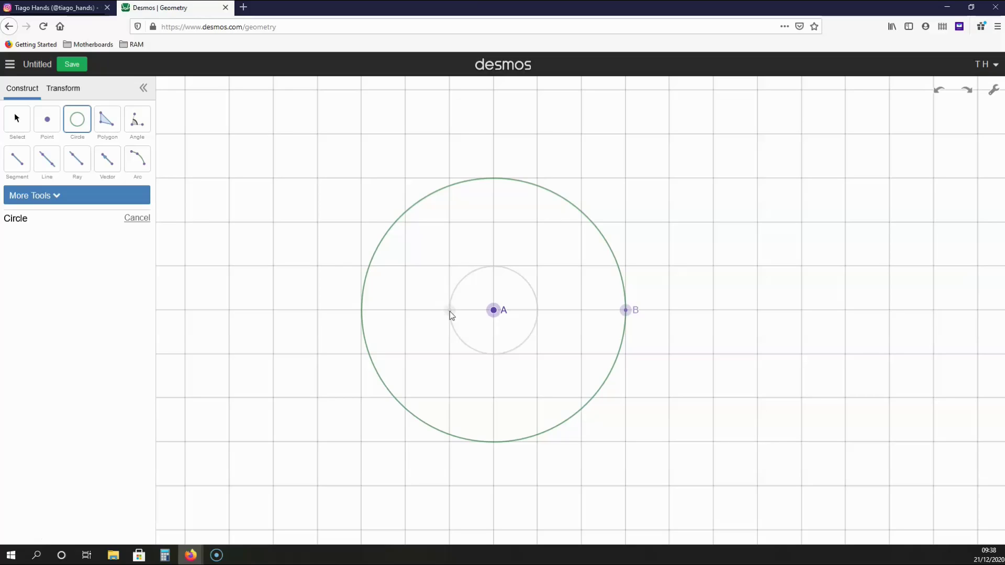
left_click(450, 311)
left_click(47, 119)
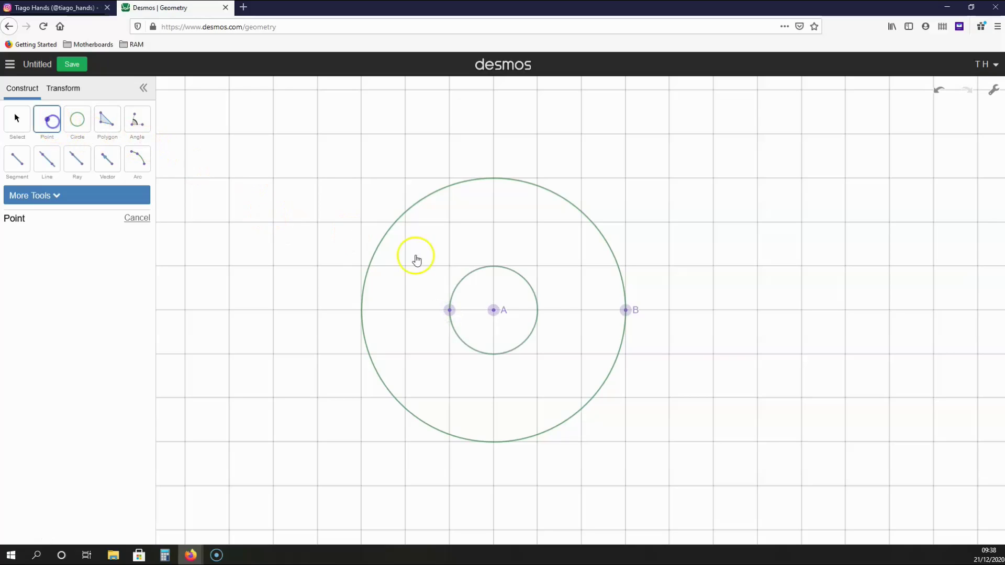
left_click(537, 311)
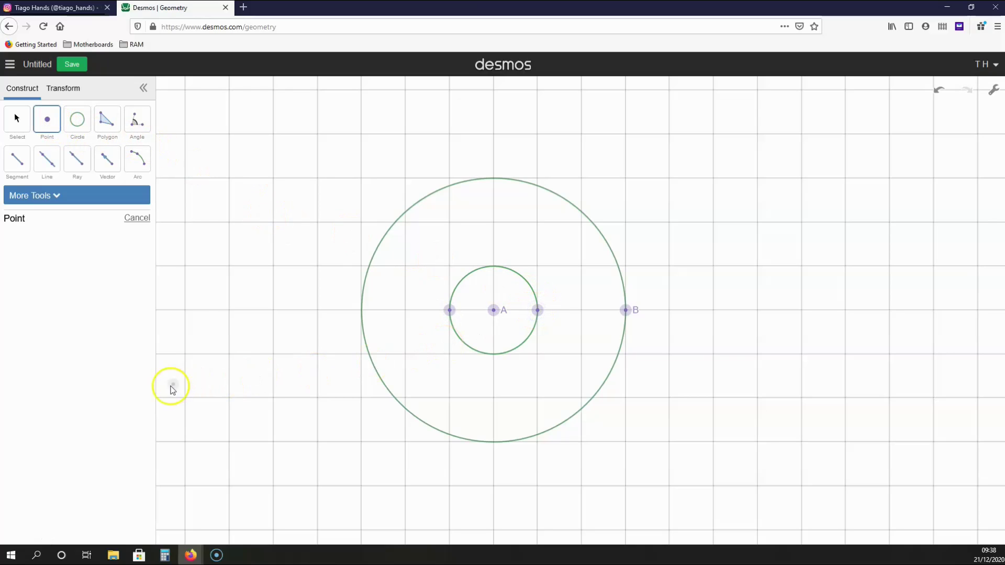
key("Escape")
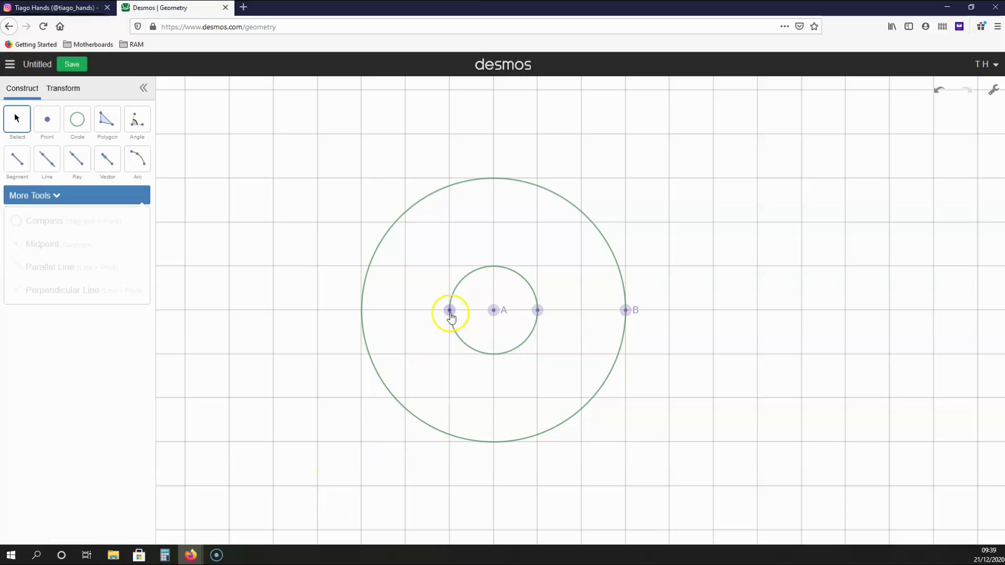
Show labels on the two opposite points of the small circle, starting with the one farther from B.
left_click(450, 312)
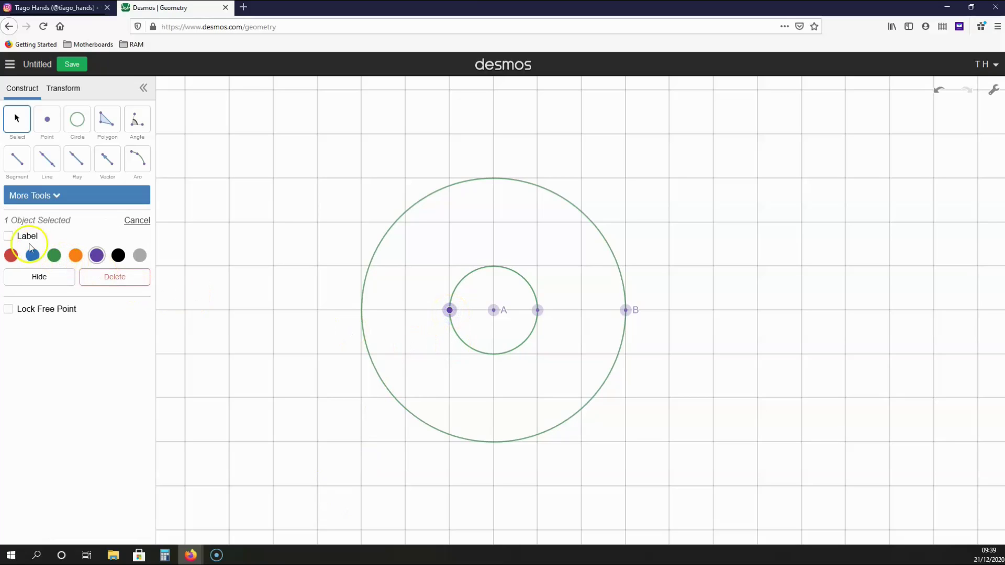
left_click(9, 235)
left_click(538, 311)
left_click(9, 235)
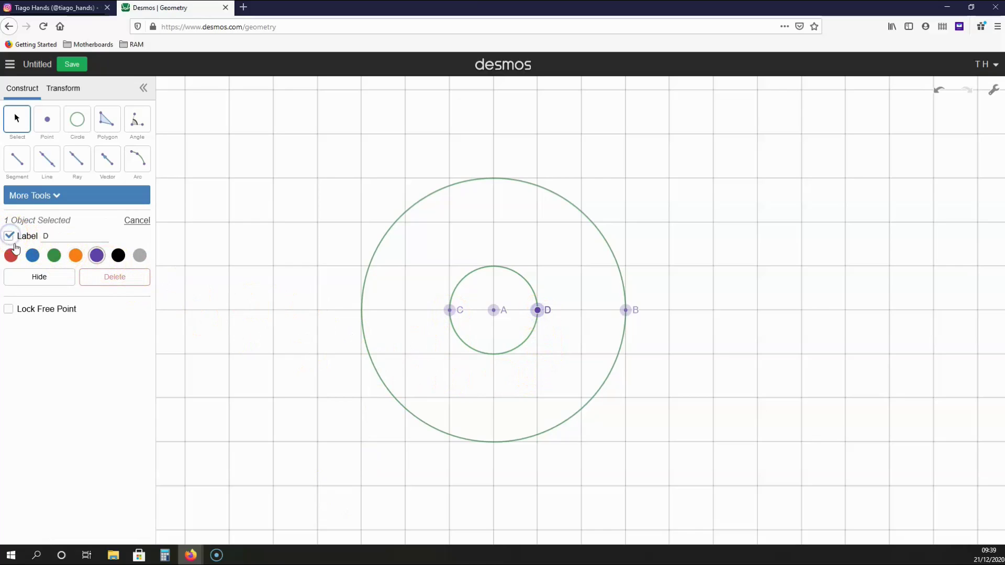
Draw a circle centred on D passing through C, and another centred on C passing through D.
key("c")
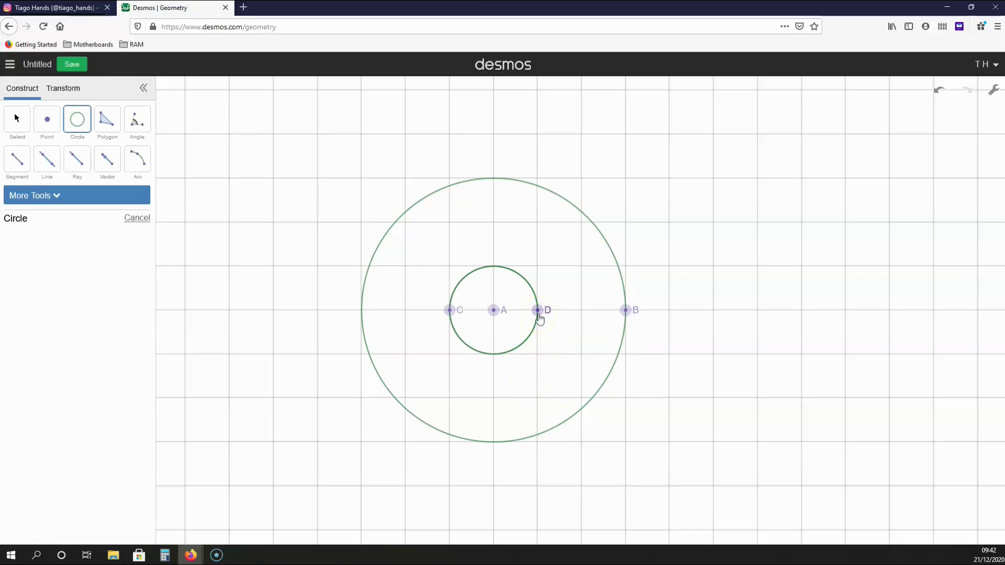
left_click_drag(538, 311, 450, 311)
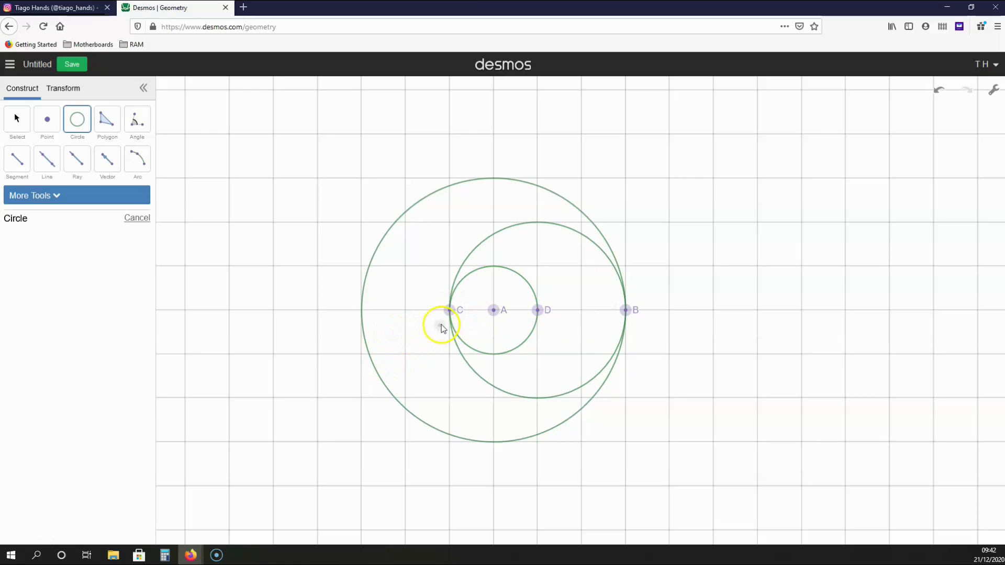
left_click(449, 311)
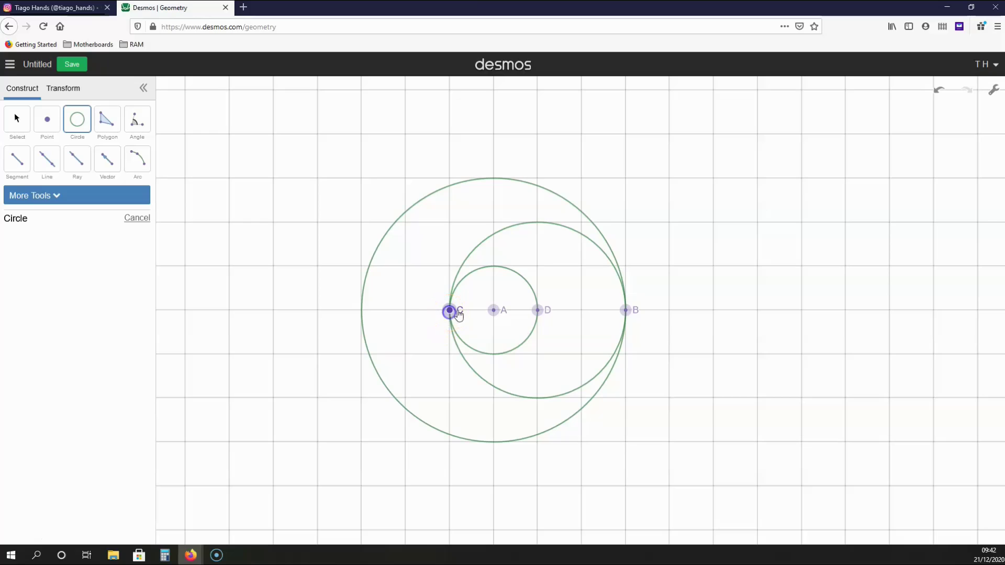
left_click(537, 311)
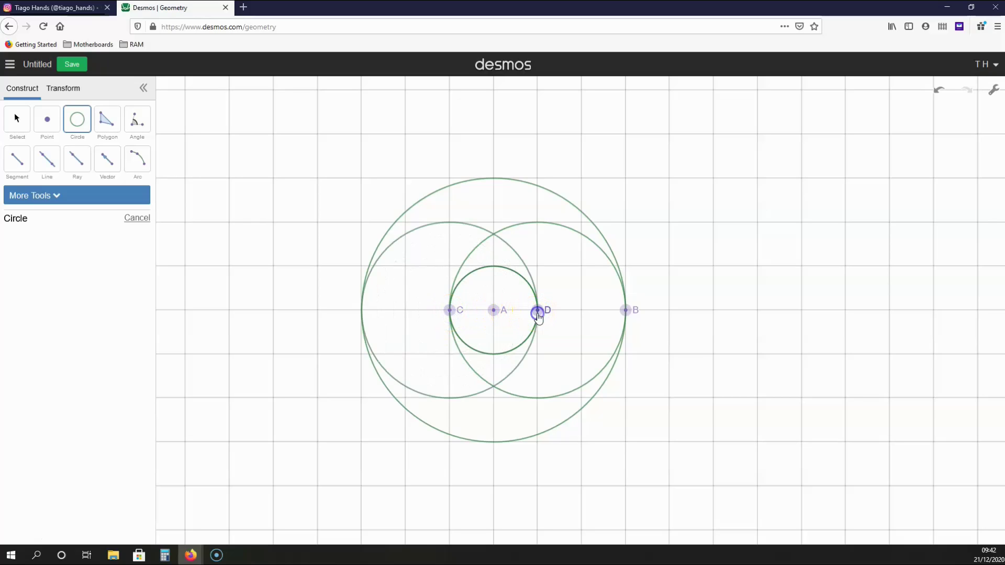
Place points at the upper and lower intersections of the circles centred on C and D, and show their labels.
key("p")
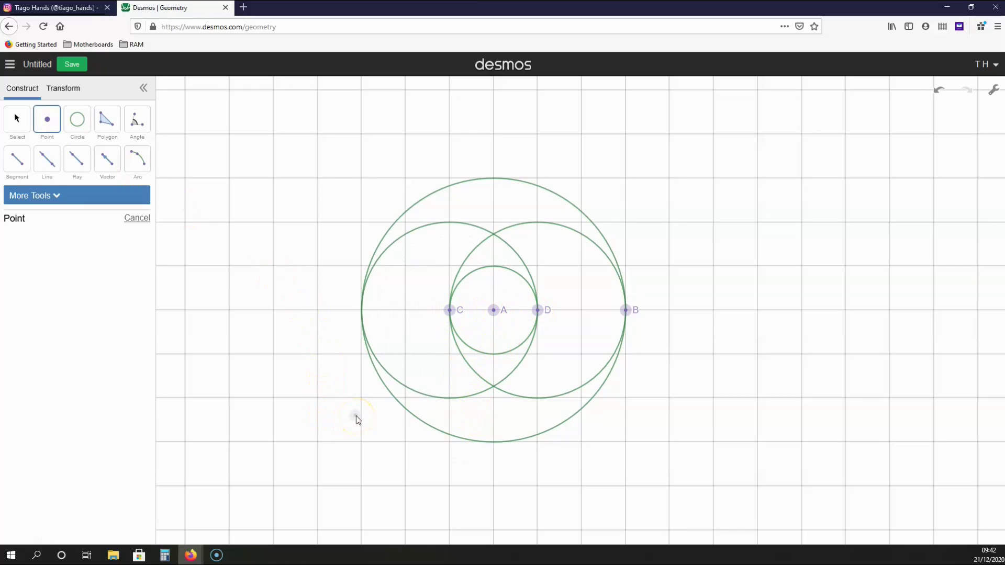
left_click(493, 236)
left_click(494, 387)
left_click(17, 120)
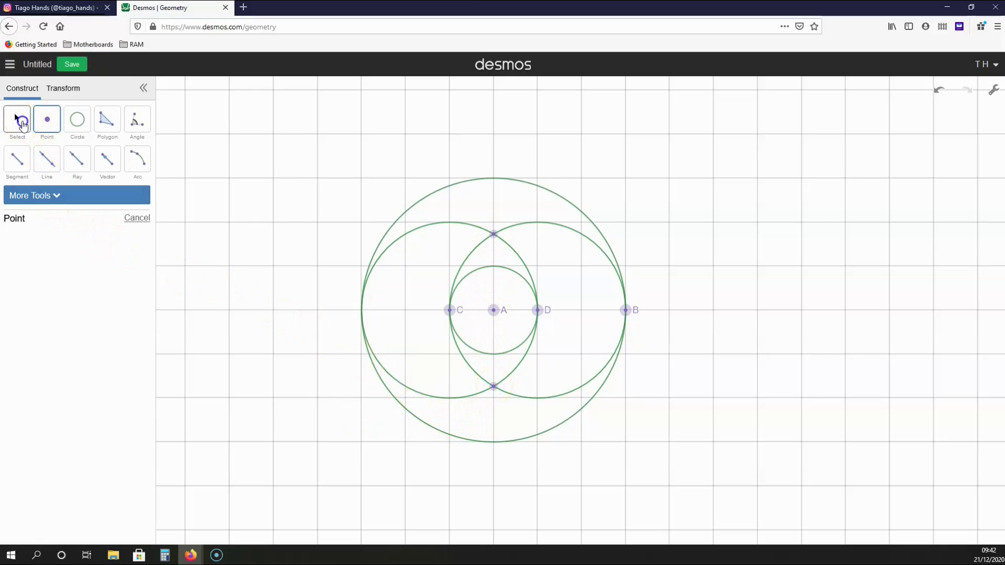
left_click(494, 234)
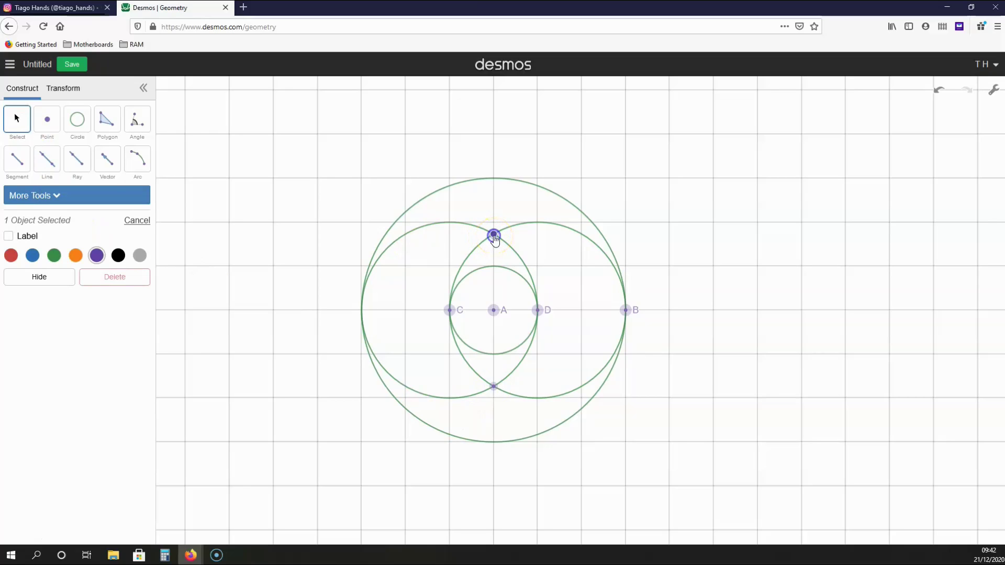
left_click(10, 237)
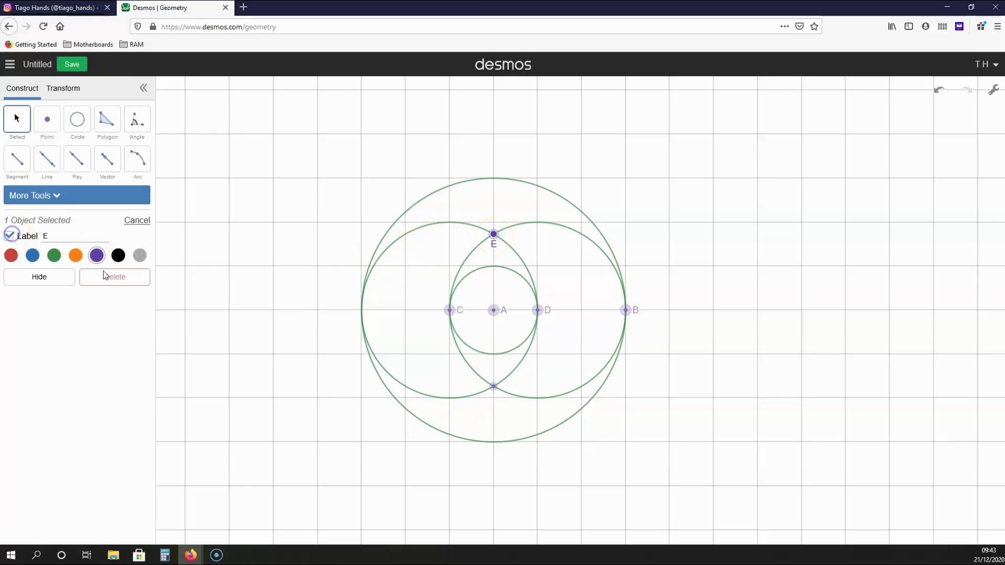
left_click(494, 388)
left_click(9, 238)
Draw a line through points E and F.
key("l")
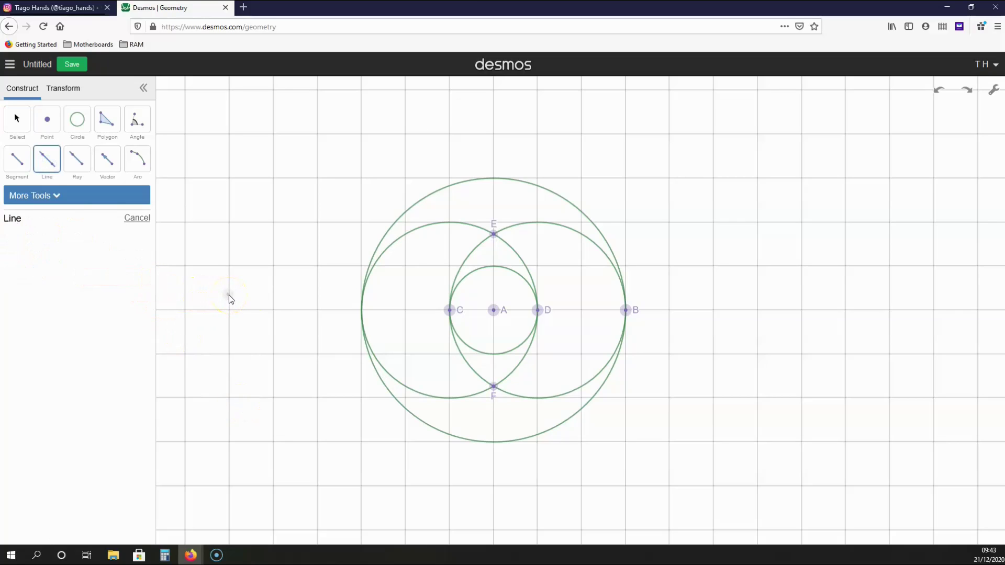
left_click(495, 236)
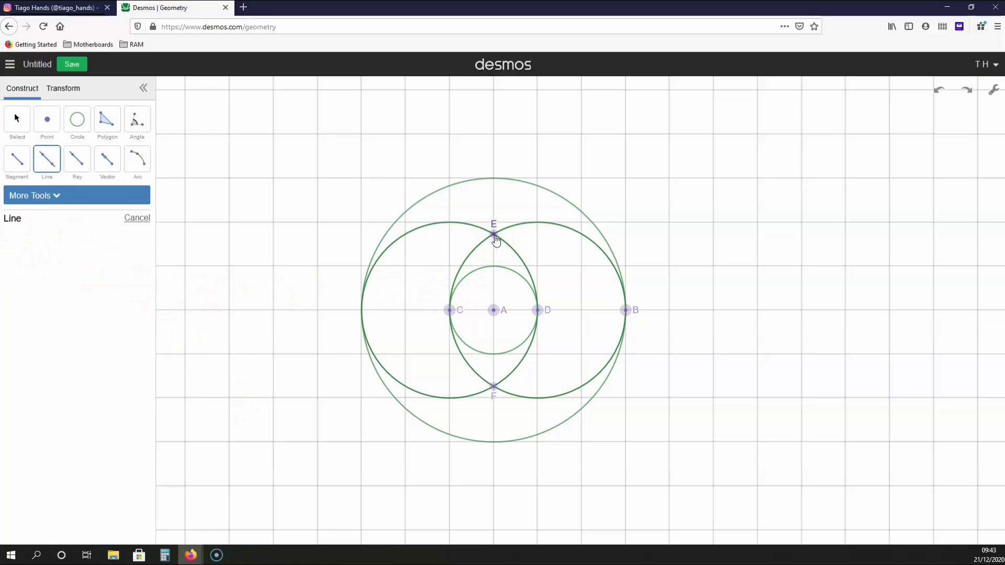
left_click(496, 238)
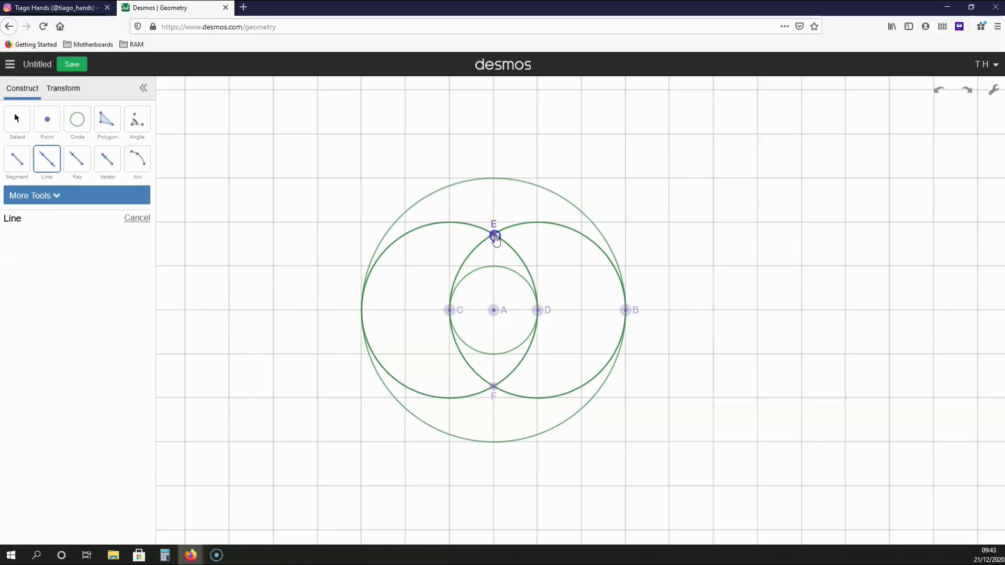
left_click(494, 388)
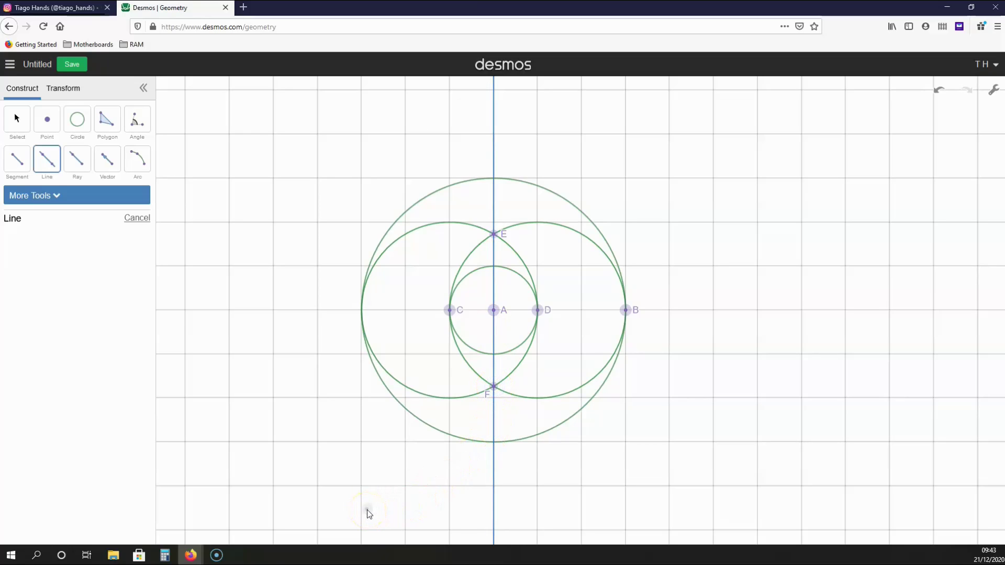
Place a point where line EF crosses the upper edge of the largest circle, and show its label.
key("p")
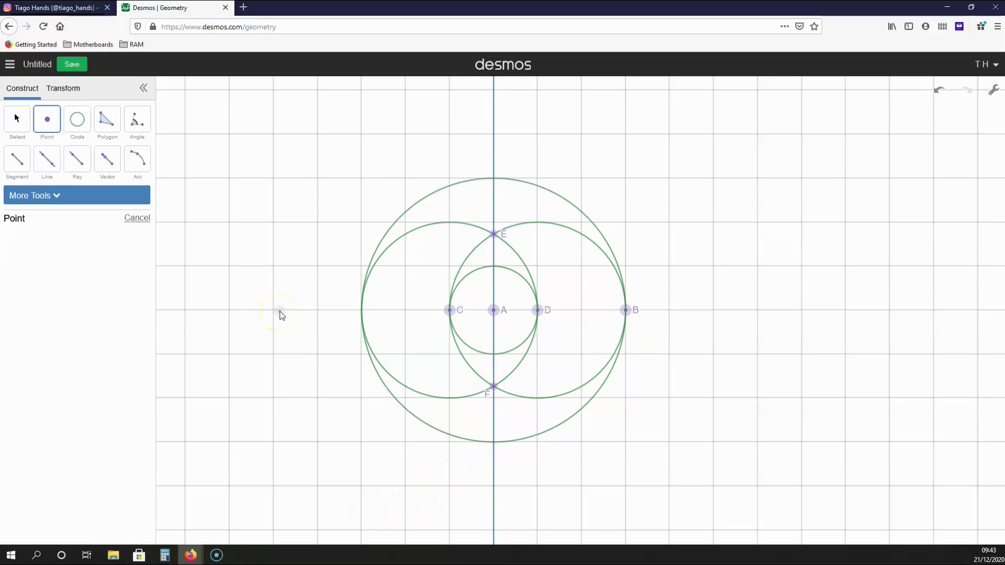
left_click(495, 182)
left_click(20, 121)
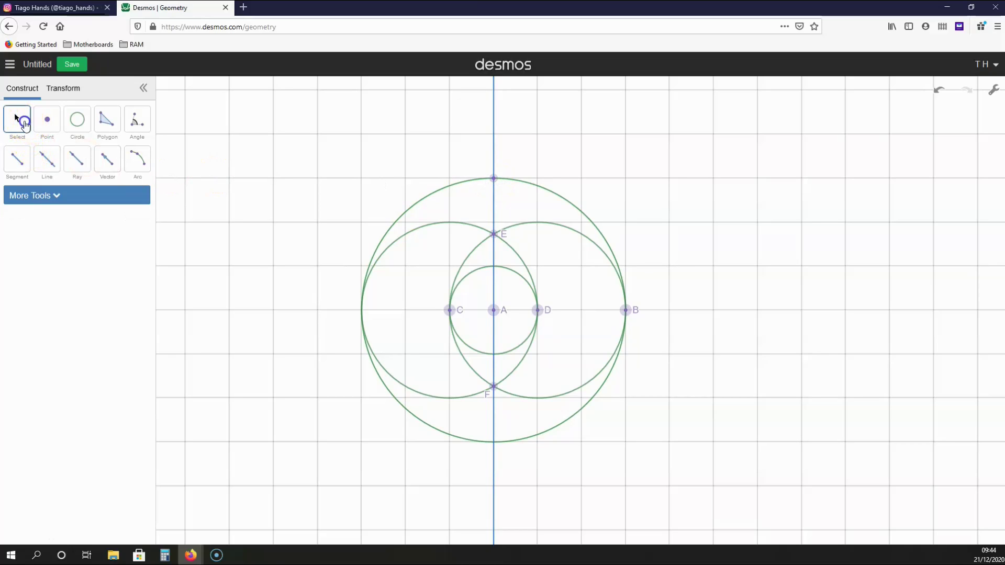
left_click(494, 179)
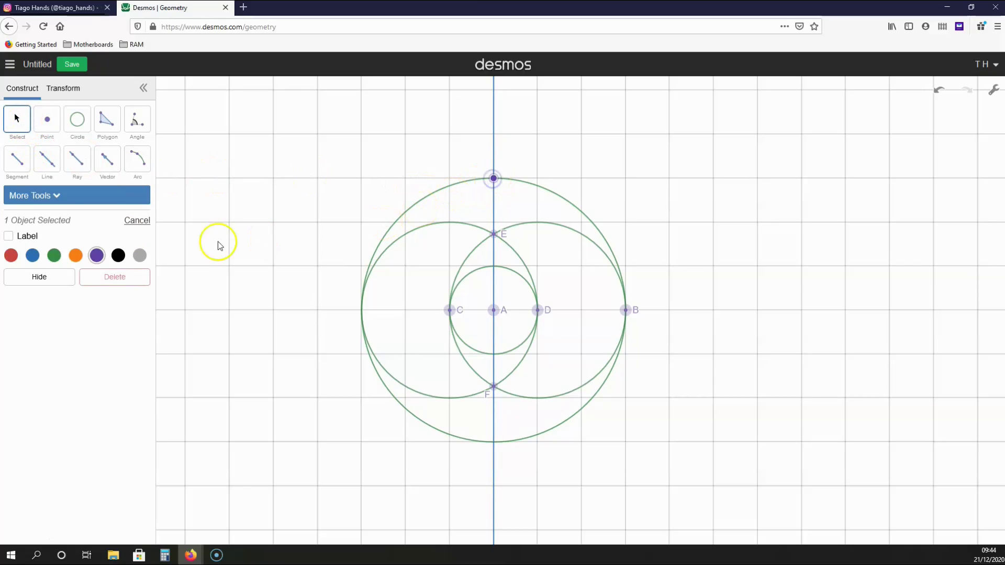
left_click(9, 236)
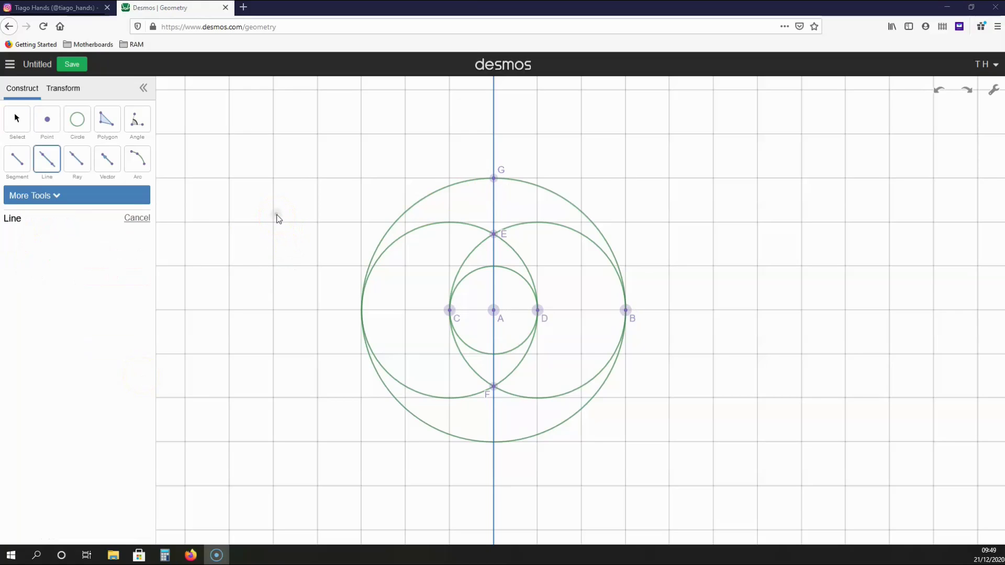
Draw a horizontal line through points A and B.
left_click(284, 227)
left_click(494, 312)
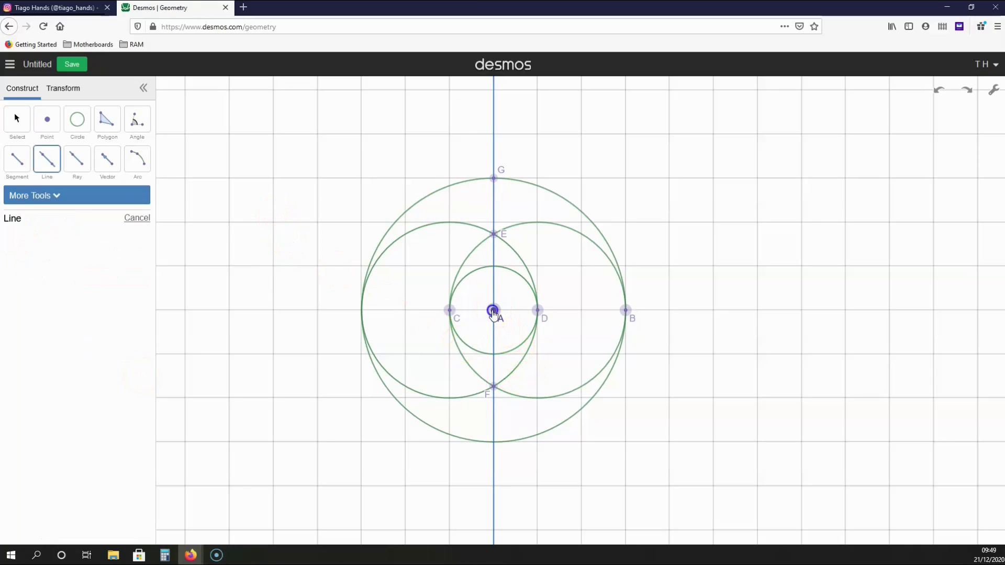
left_click(626, 312)
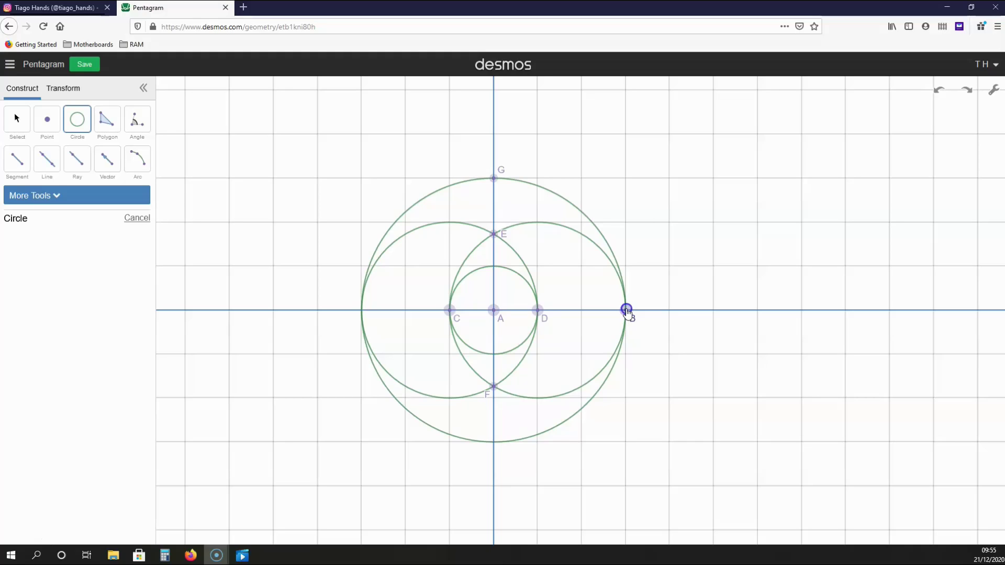
Draw a circle centred on B through A, and place points at its two intersections with the large circle centred on A.
left_click(627, 311)
left_click(495, 313)
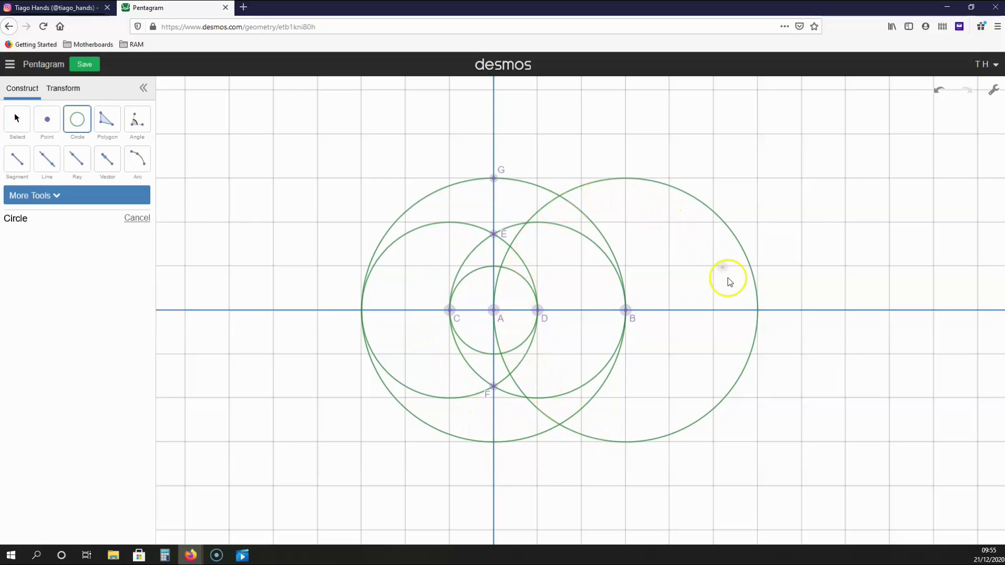
left_click(52, 126)
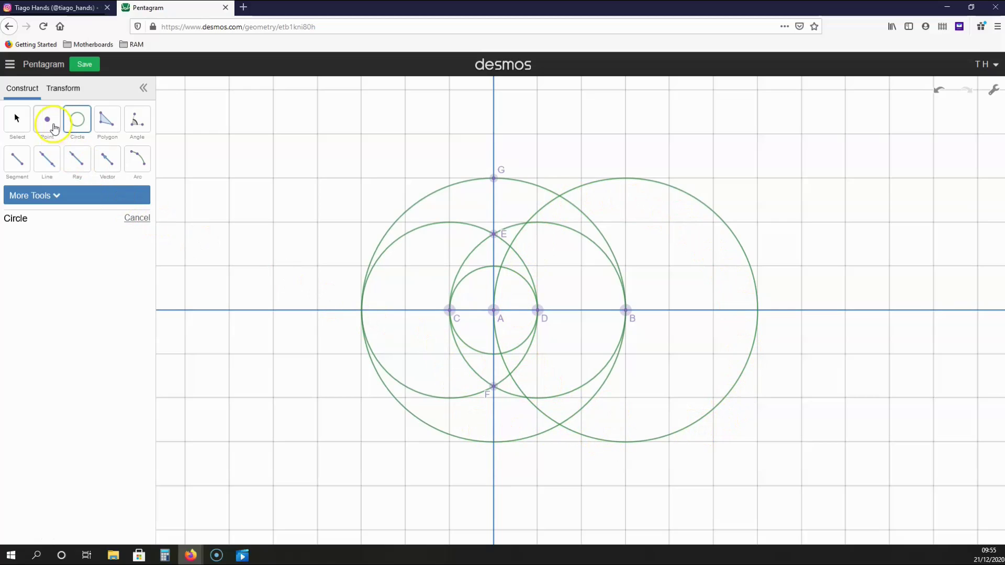
left_click(559, 196)
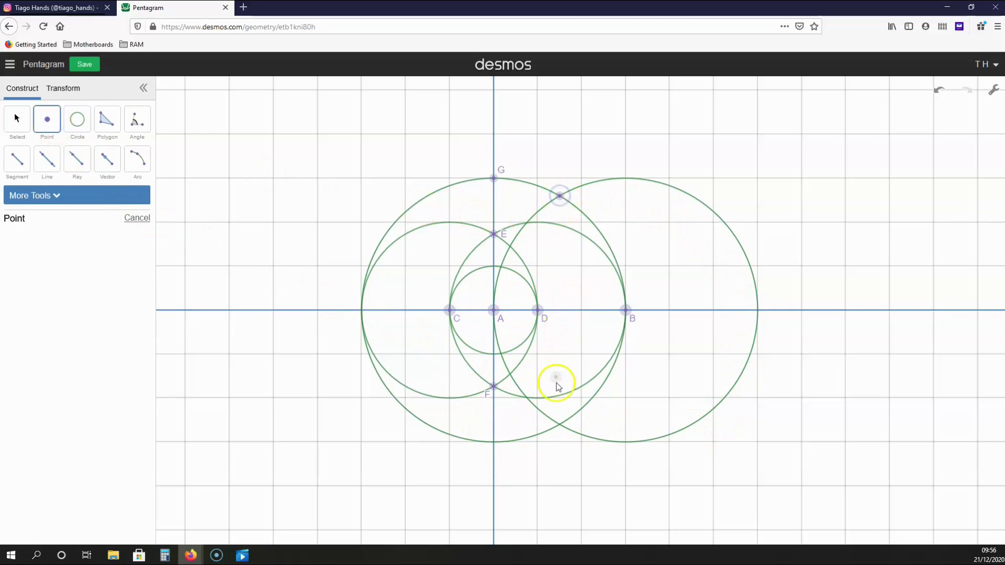
left_click(559, 425)
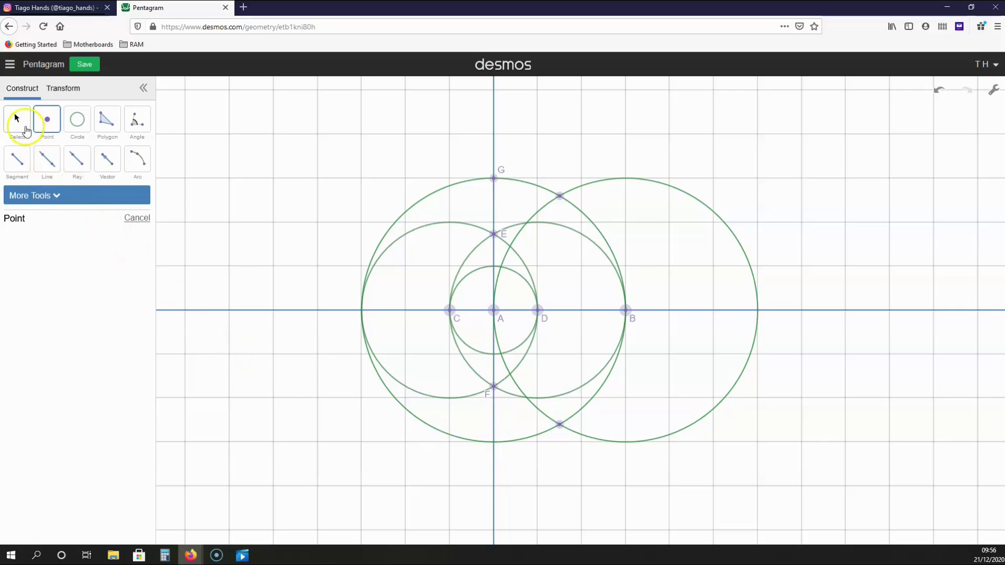
Show the label of the upper intersection point between the large circles centred on A and B.
left_click(16, 118)
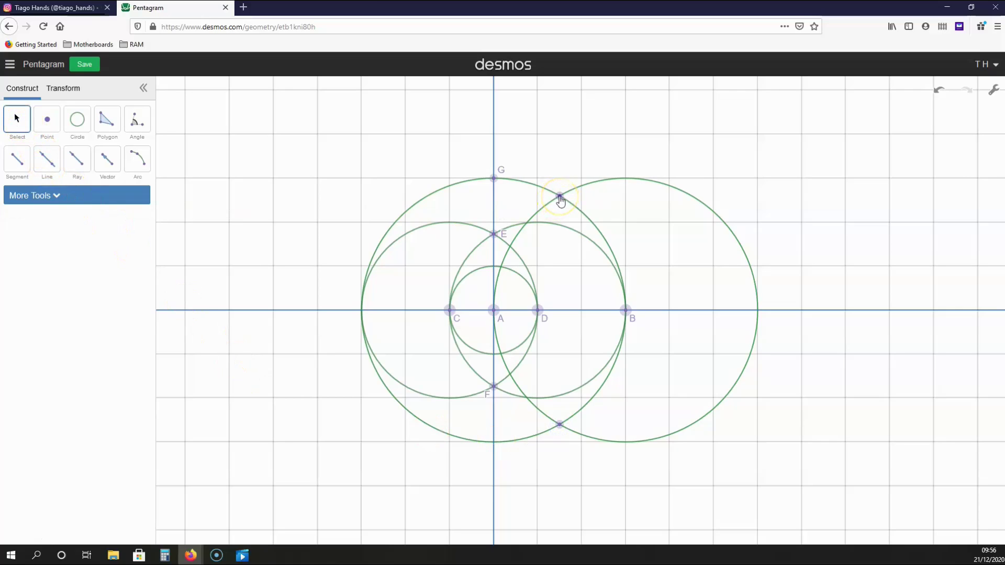
left_click(560, 197)
left_click(9, 237)
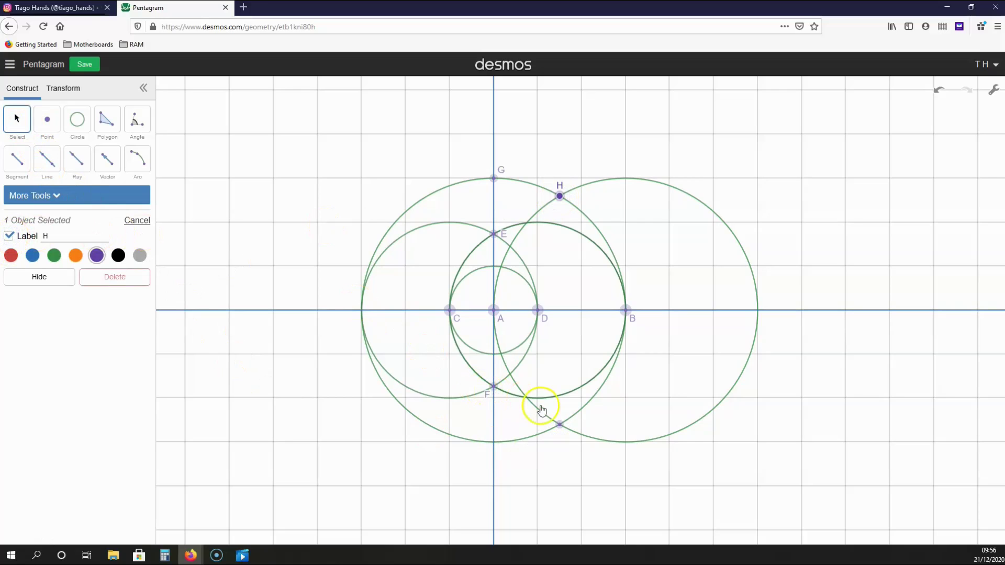
Show the label of the lower intersection of the large circles centred on A and B, and draw a line through it and point H.
left_click(559, 425)
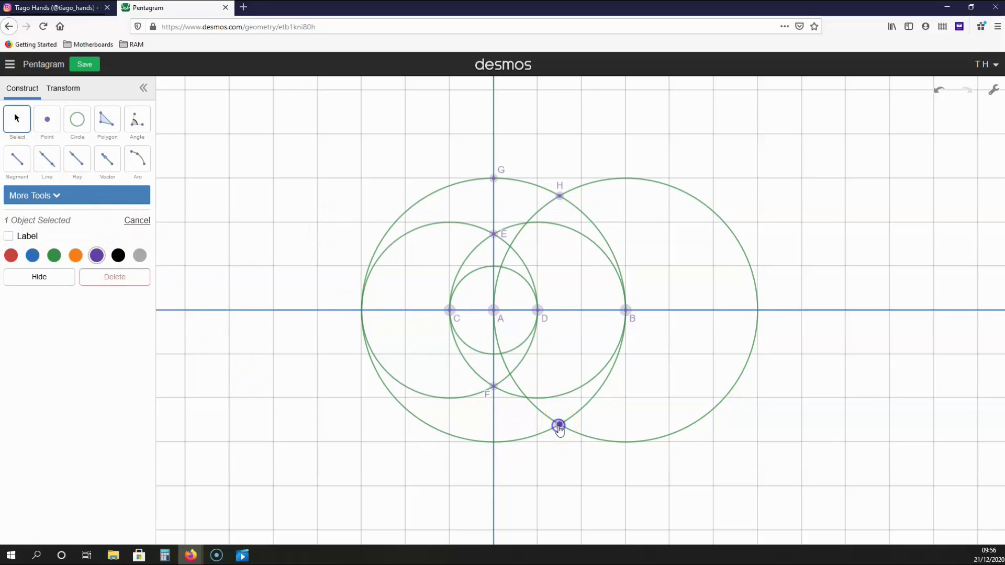
left_click(139, 255)
left_click(47, 159)
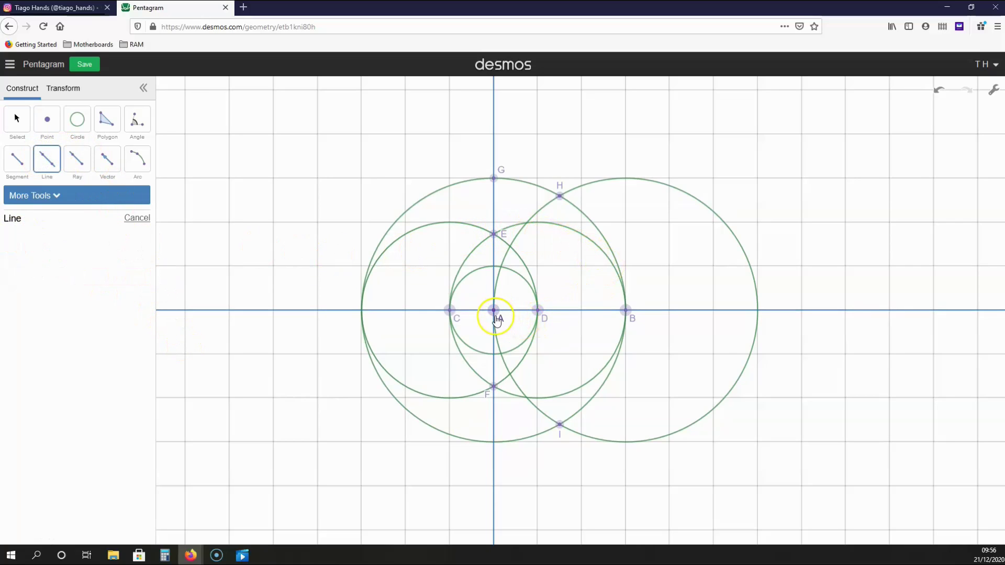
left_click(628, 320)
left_click(586, 324)
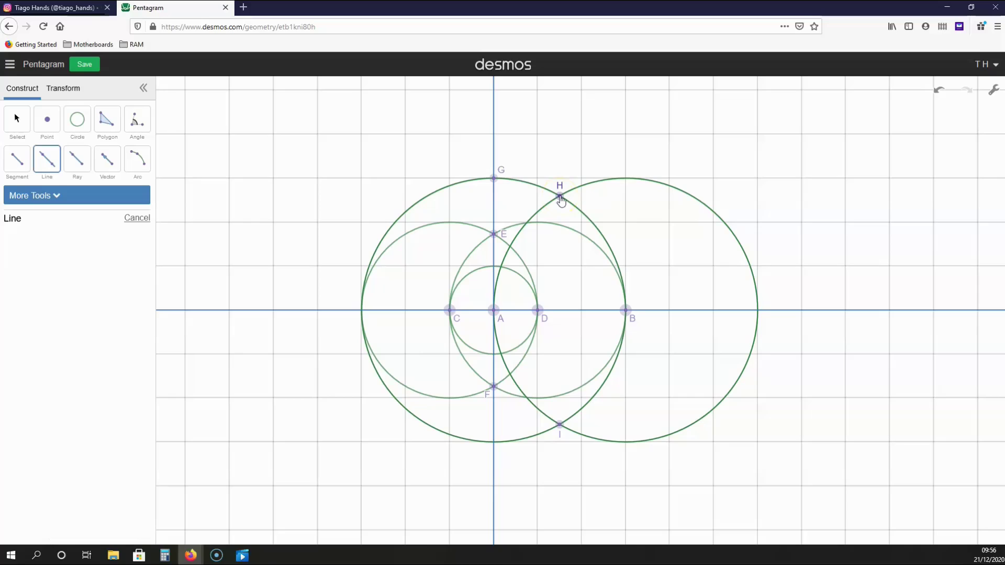
left_click_drag(560, 198, 560, 428)
left_click(560, 427)
Place a point where line HI crosses the horizontal line AB, and show its label.
key("p")
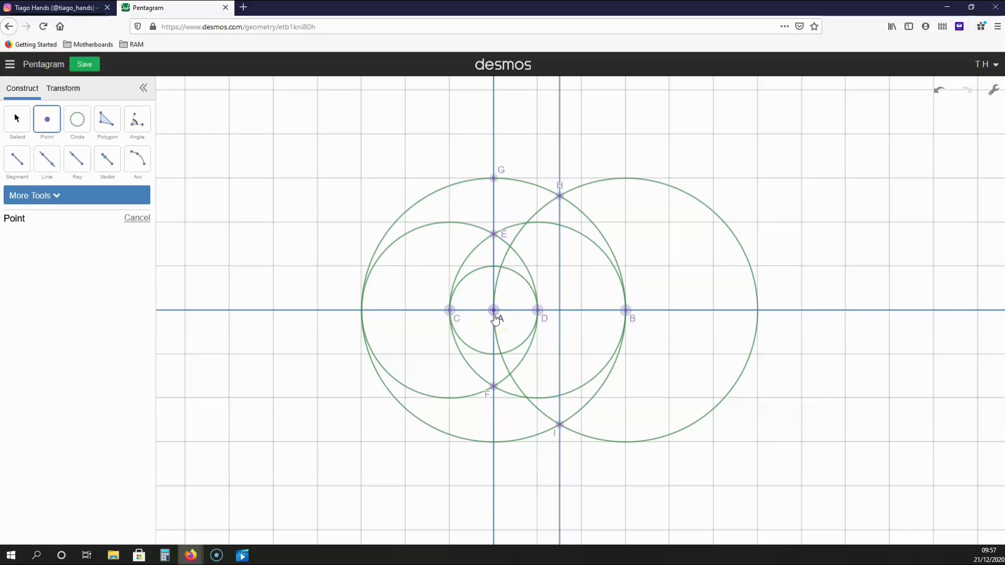
left_click(560, 310)
left_click(17, 118)
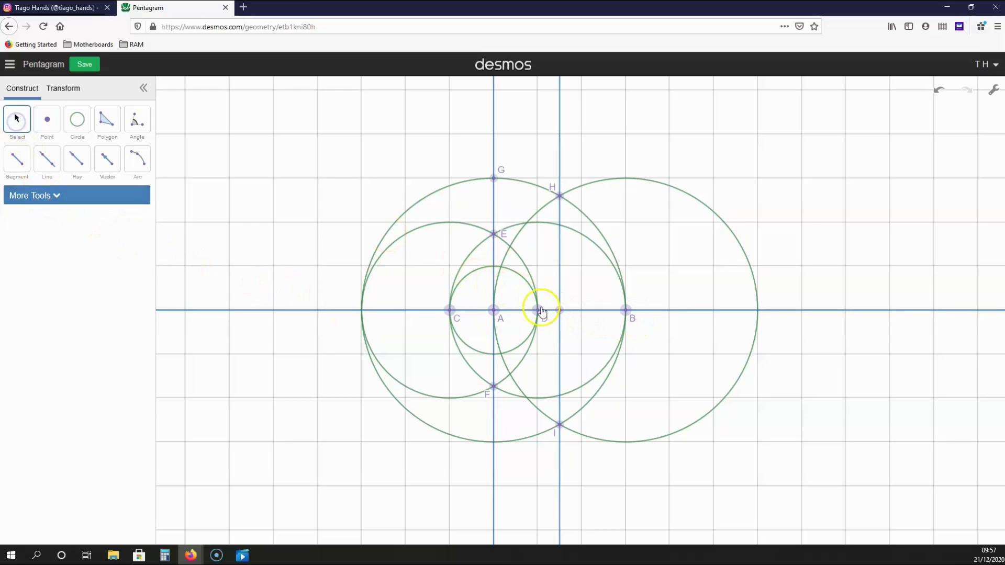
left_click(560, 311)
left_click(7, 237)
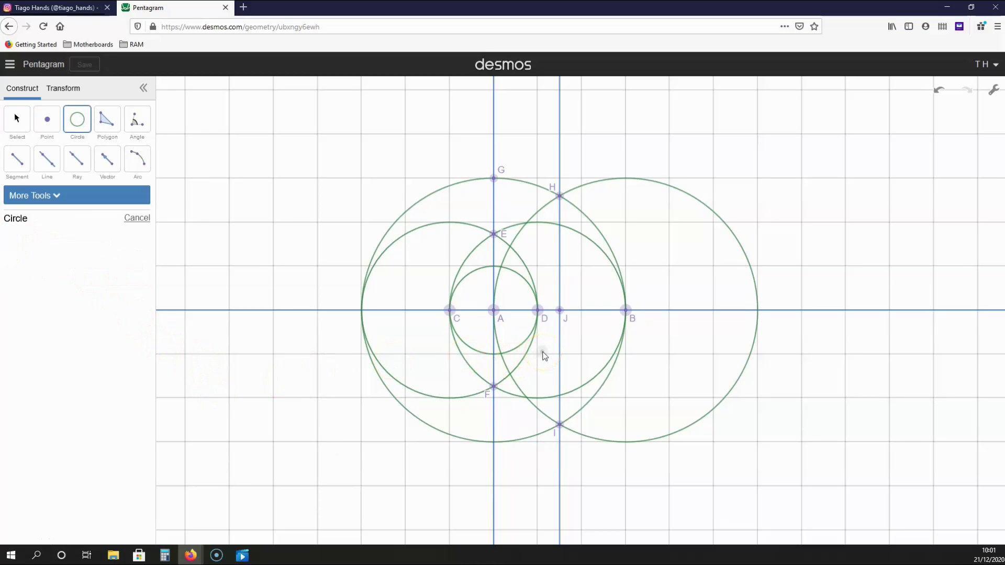
Draw a circle centred on point J through point G.
left_click(559, 312)
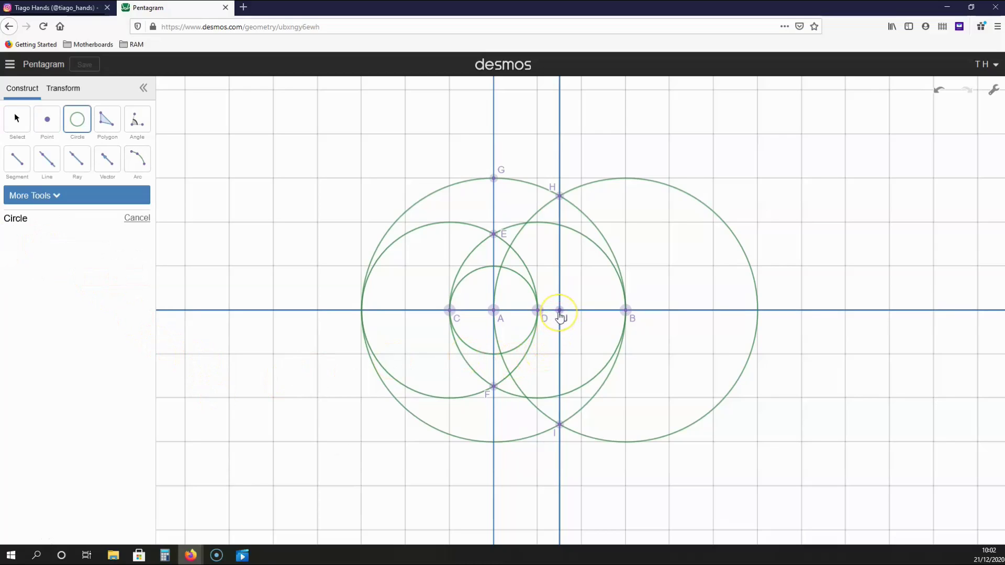
left_click(561, 314)
mouse_move(562, 316)
left_mouse_down()
mouse_move(491, 179)
mouse_move(560, 313)
left_mouse_up()
left_click(561, 313)
left_click(493, 179)
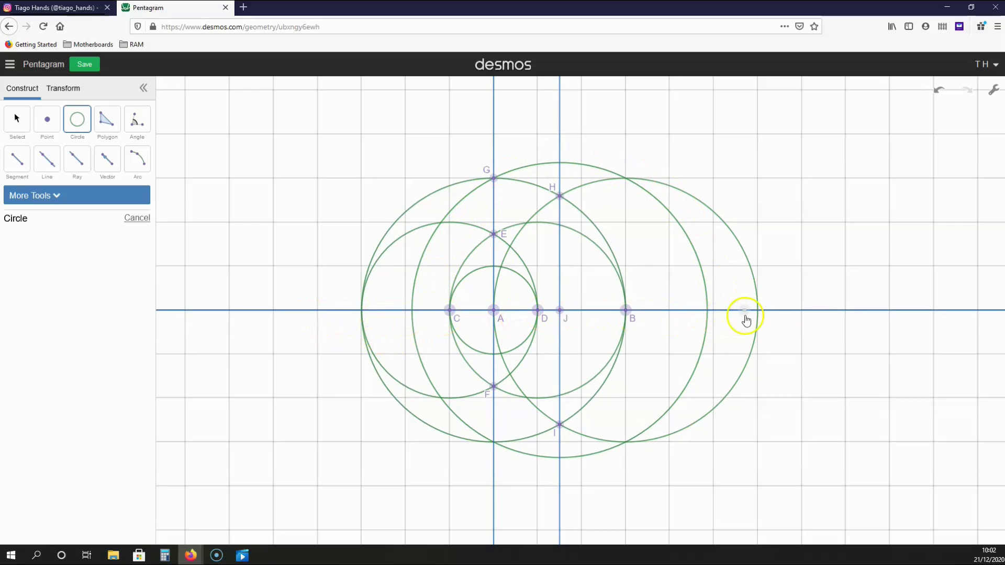
Place a point where the circle centred on J crosses line AB on the far side of C.
left_click(415, 313)
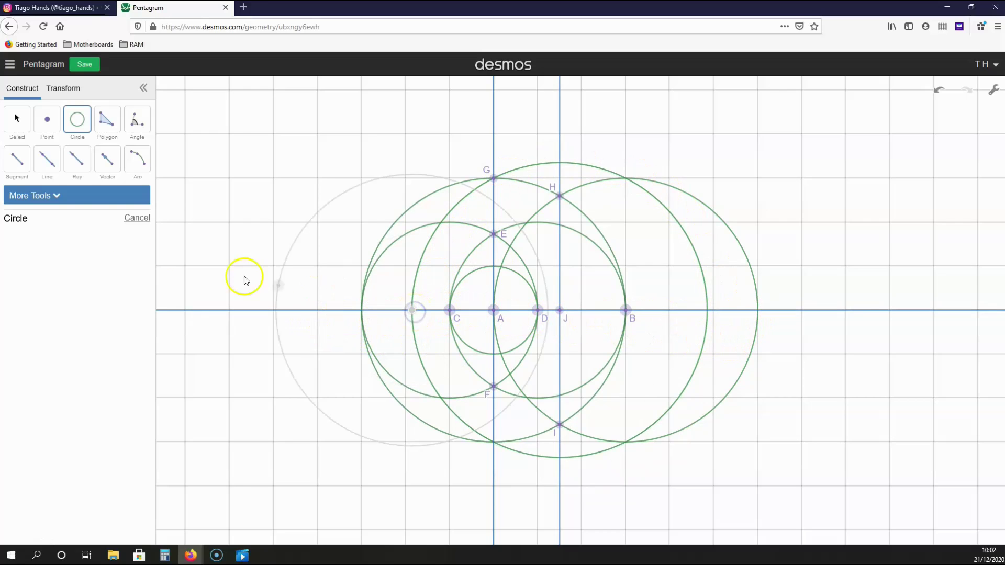
left_click(17, 119)
left_click(47, 119)
left_click(414, 311)
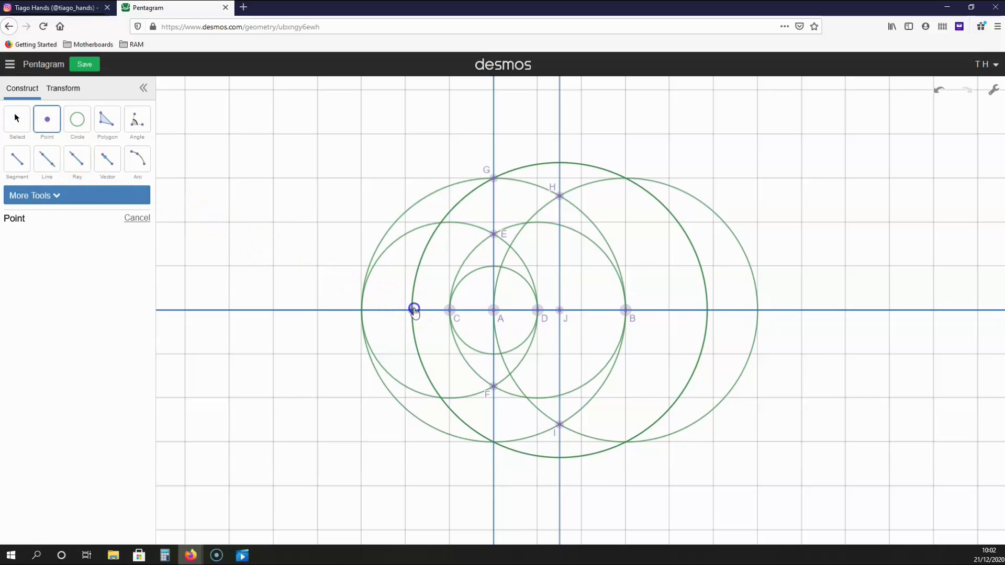
left_click(18, 118)
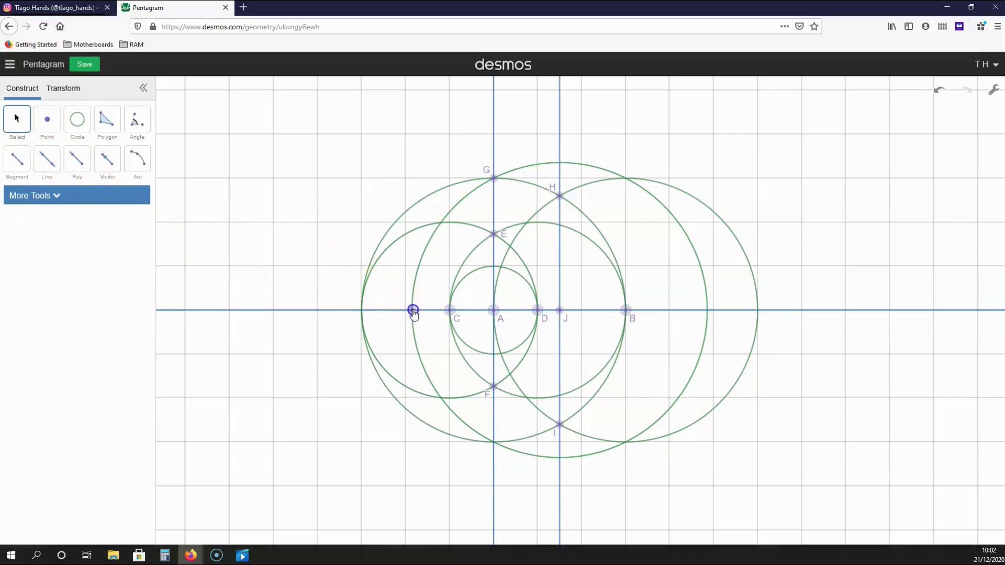
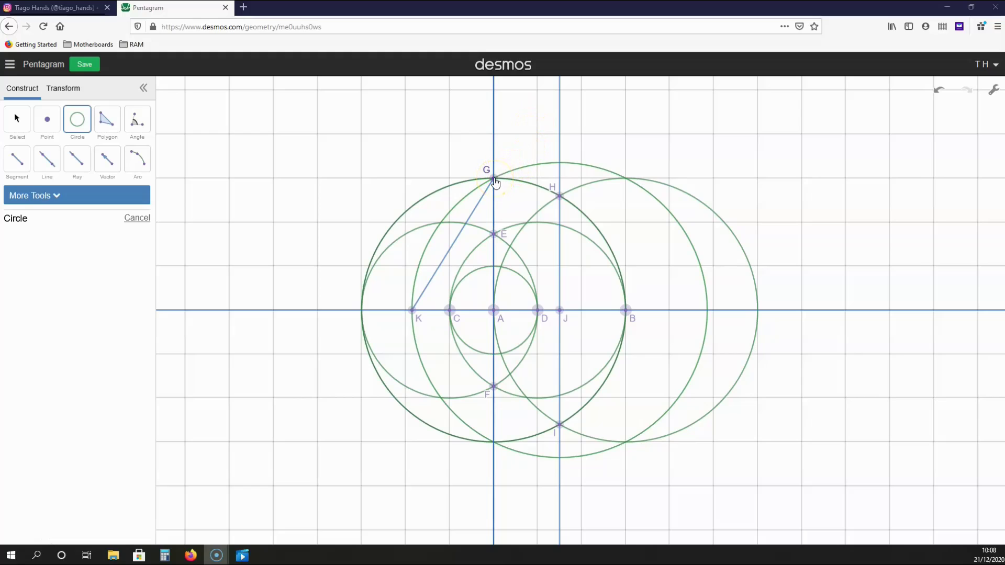
Draw a circle centred on point G through point K.
left_click(413, 312)
left_click(494, 178)
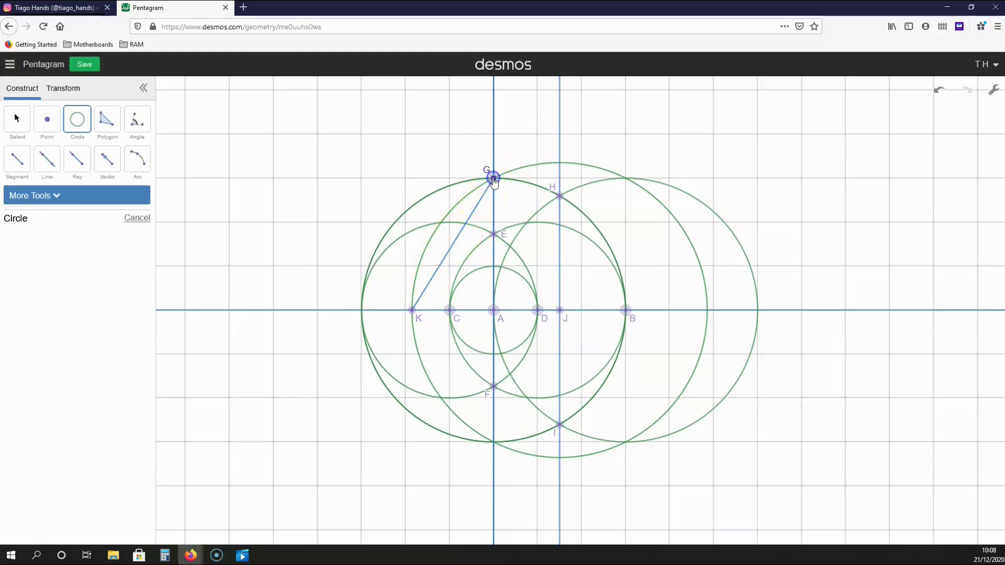
left_click(413, 312)
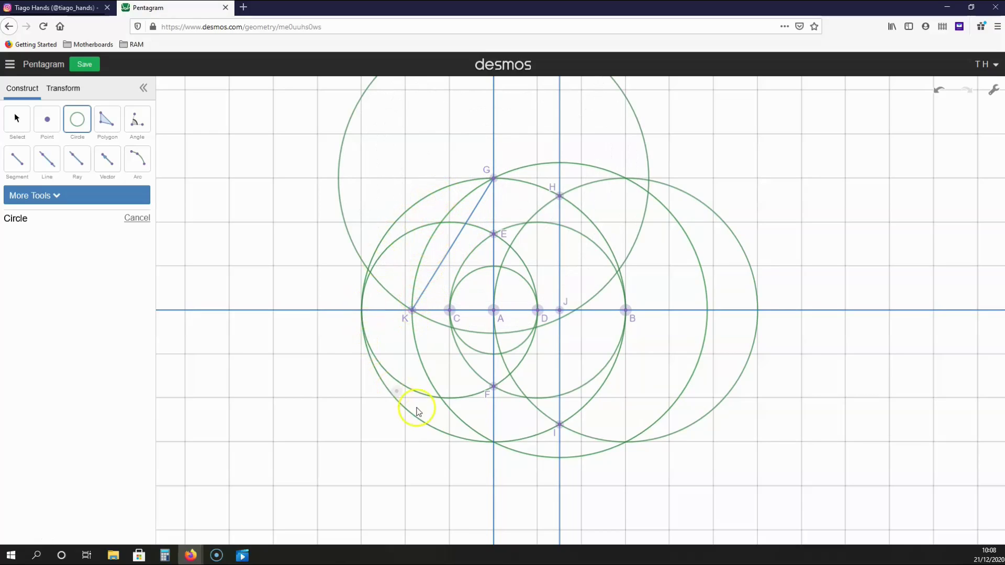
Place points at both intersections of the circle centred on G with the large circle centred on A.
left_click(48, 119)
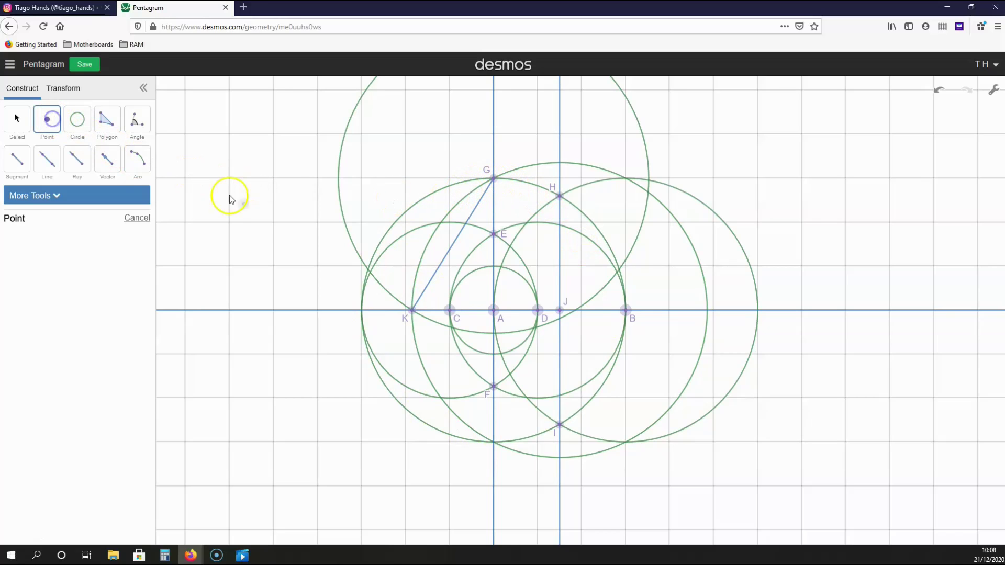
left_click(368, 270)
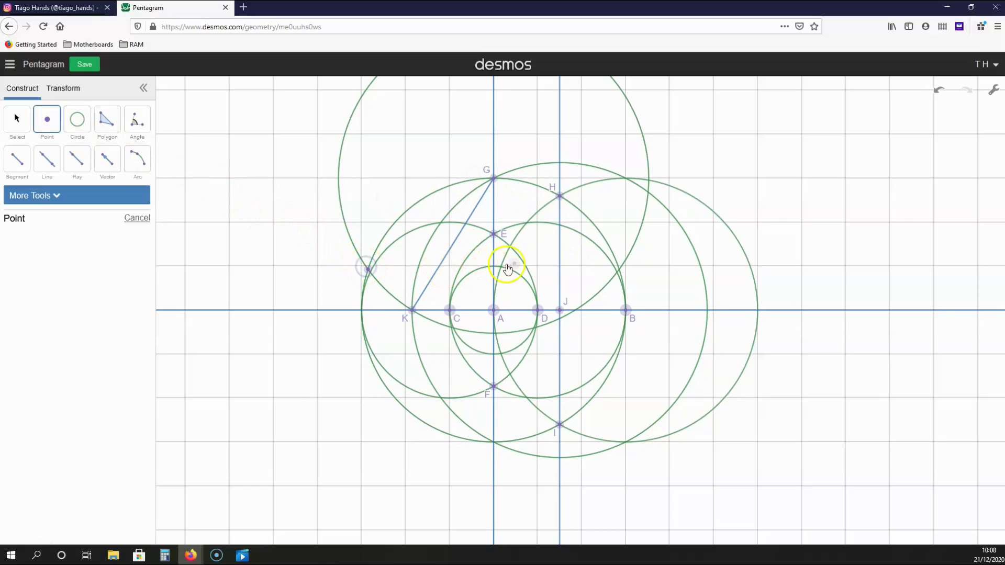
left_click(620, 269)
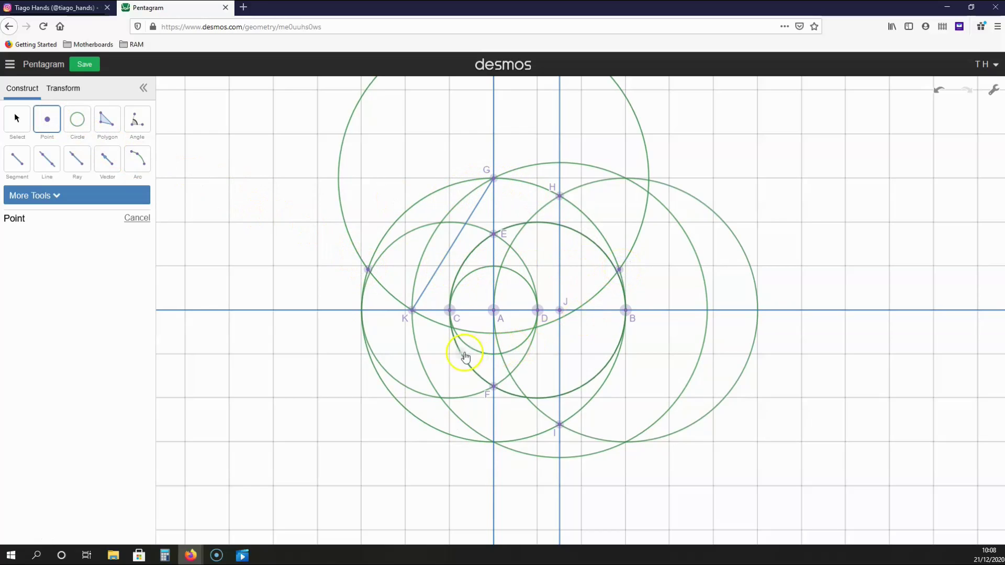
key("Escape")
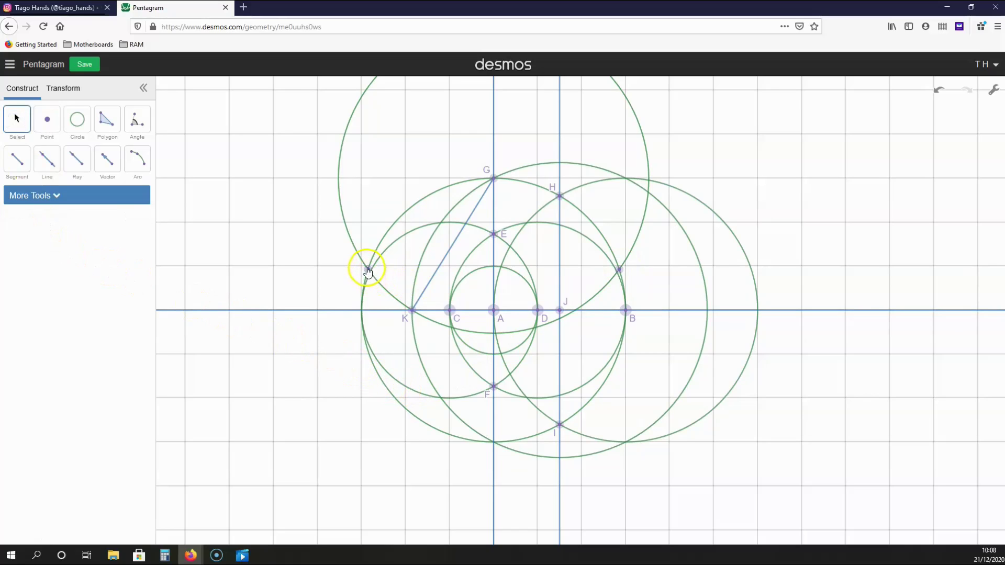
Show the labels of the two intersection points between the circle centred on G and the large circle centred on A.
left_click(369, 270)
left_click(10, 236)
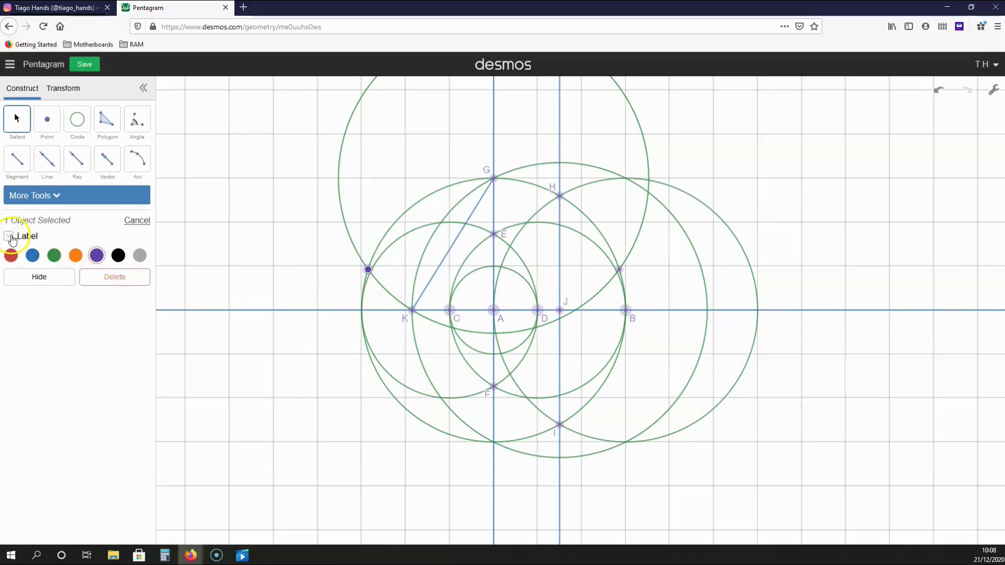
left_click(620, 270)
left_click(9, 236)
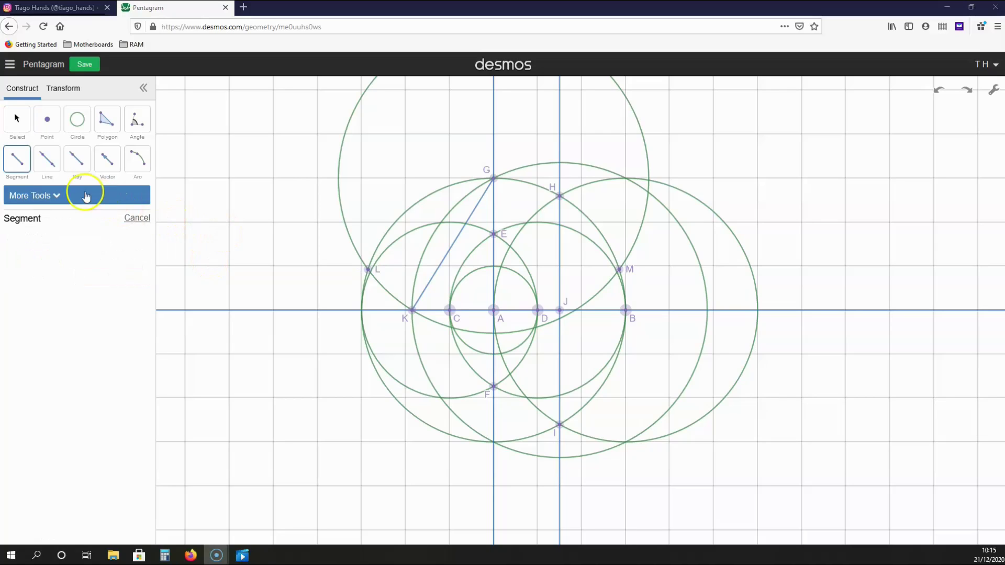
Draw a segment from point L to point G.
left_click(368, 271)
mouse_move(369, 273)
left_mouse_down()
mouse_move(439, 203)
mouse_move(470, 198)
mouse_move(494, 178)
left_mouse_up()
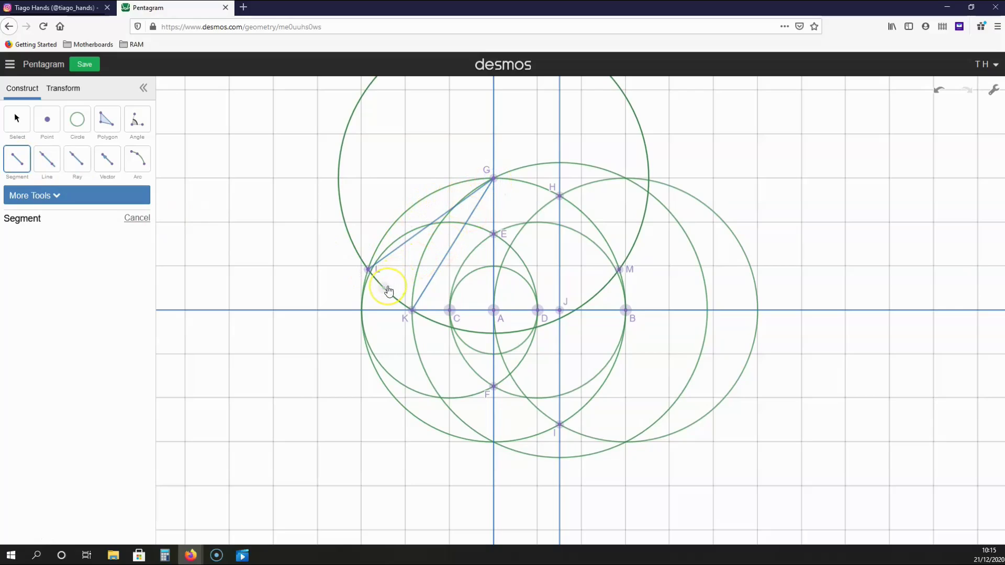
left_click_drag(388, 291, 387, 303)
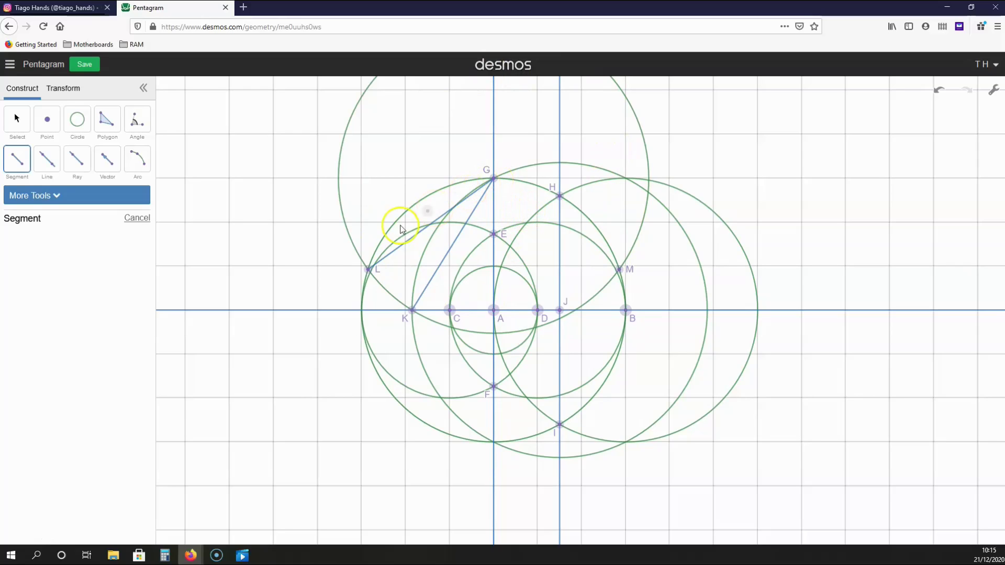
left_click(291, 262)
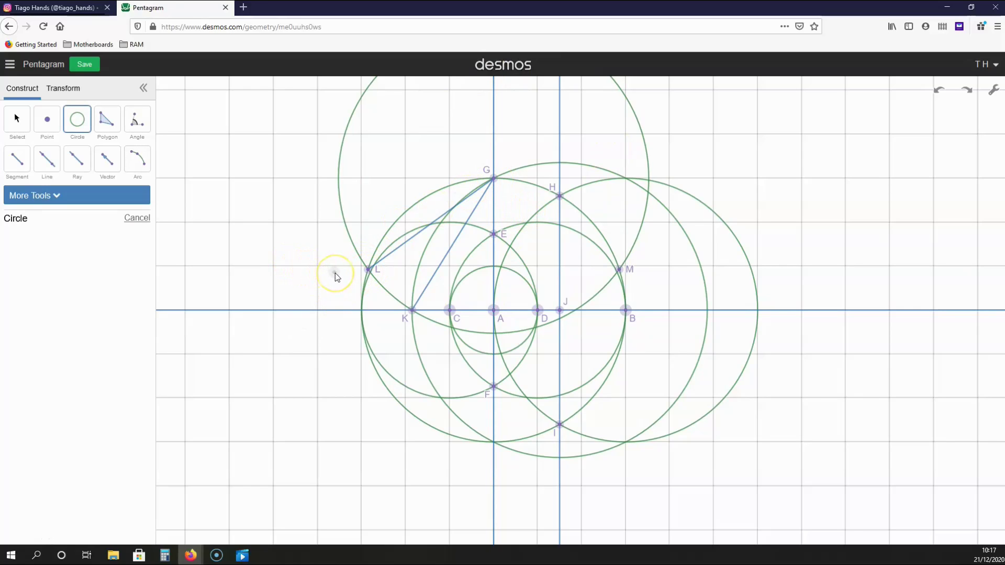
Draw a circle centred on L through G, and place a point at its lower intersection with the large circle centred on A.
left_click(368, 271)
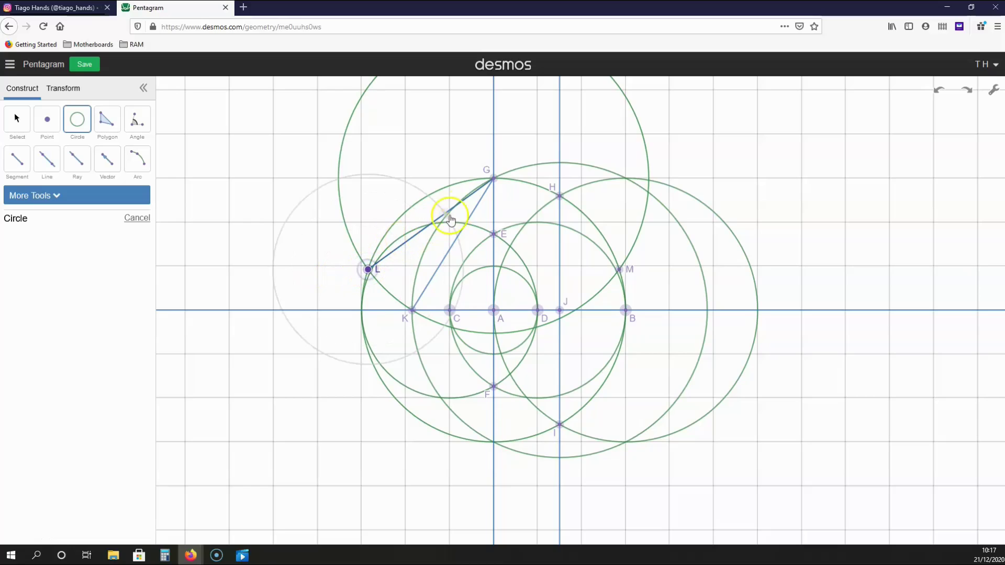
left_click(494, 179)
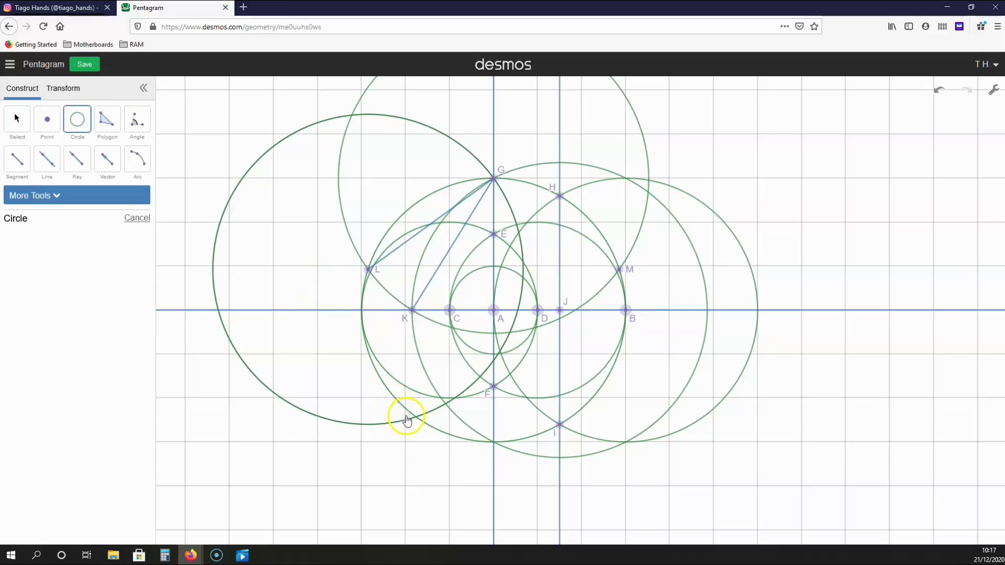
left_click(46, 120)
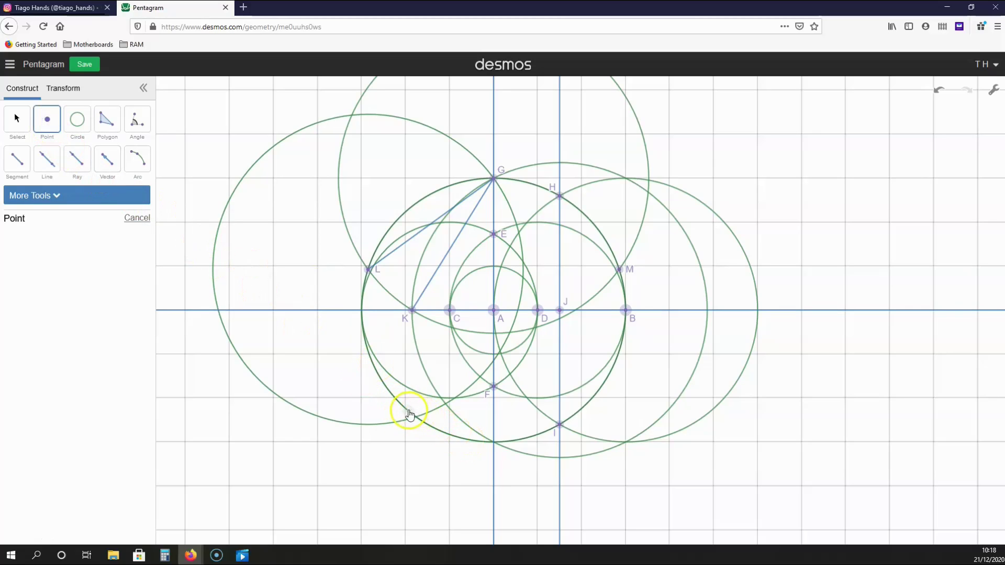
left_click(416, 418)
Show the label of the lower intersection point between the circle centred on L and the large circle centred on A.
left_click(17, 119)
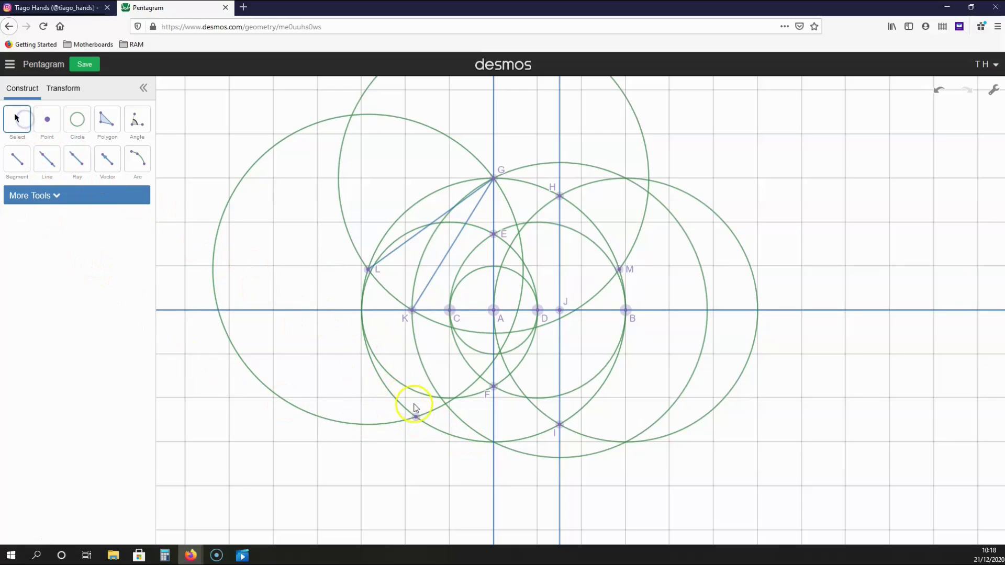
left_click(416, 417)
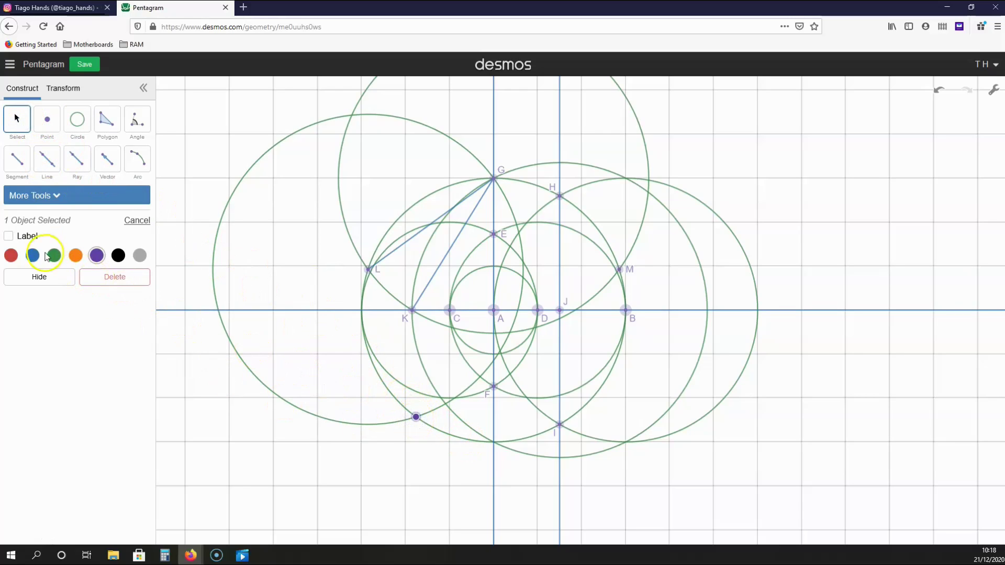
left_click(9, 236)
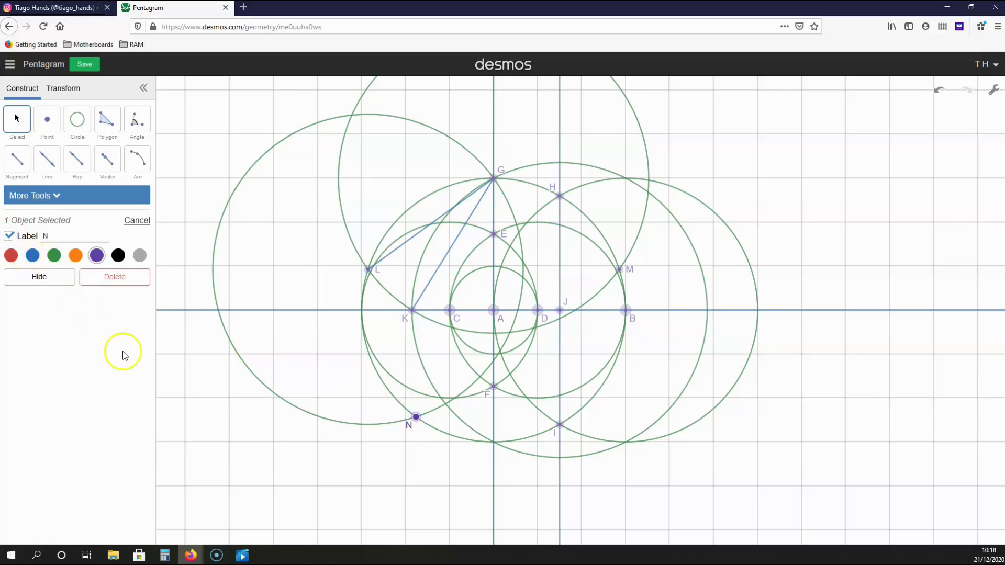
Draw a segment from point L to point N.
key("s")
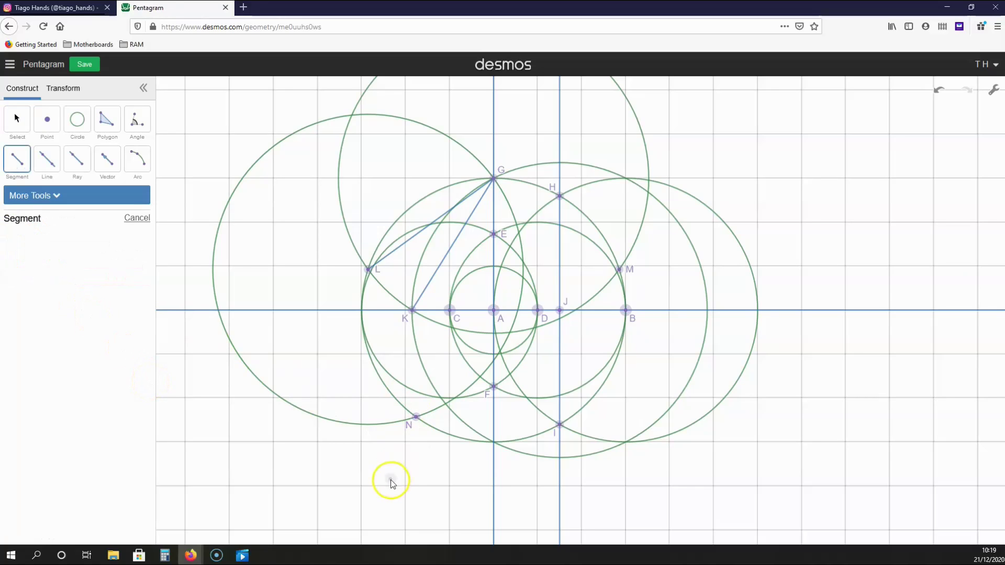
left_click(370, 270)
left_click(416, 419)
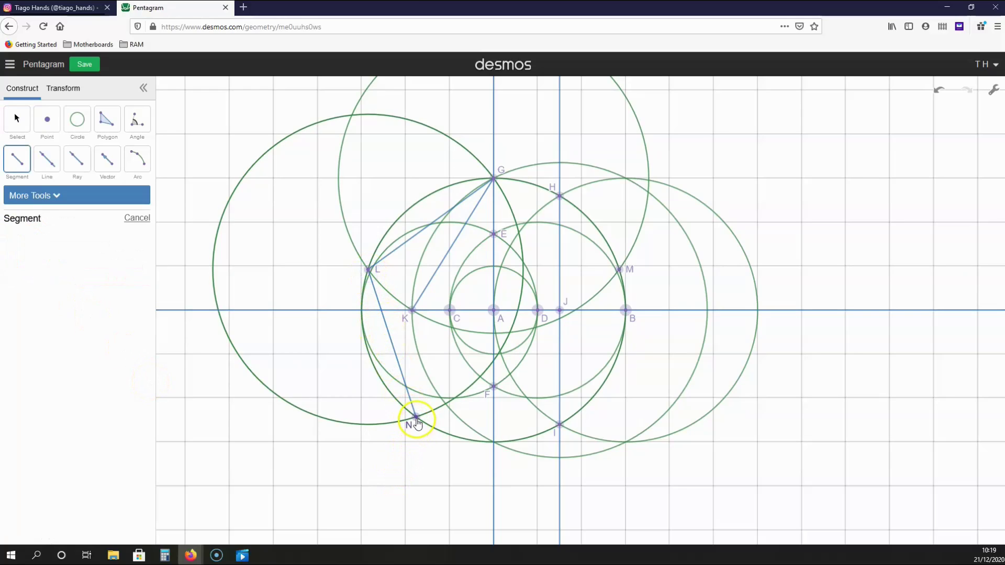
left_click(369, 270)
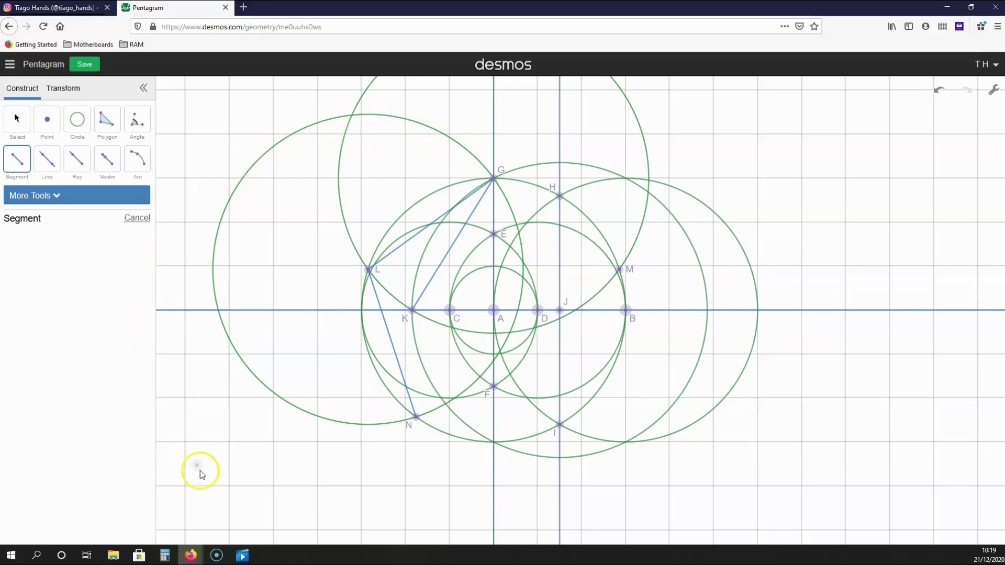
Draw a circle centred on N through L, and place a point at its right-hand intersection with the large circle centred on A.
key("c")
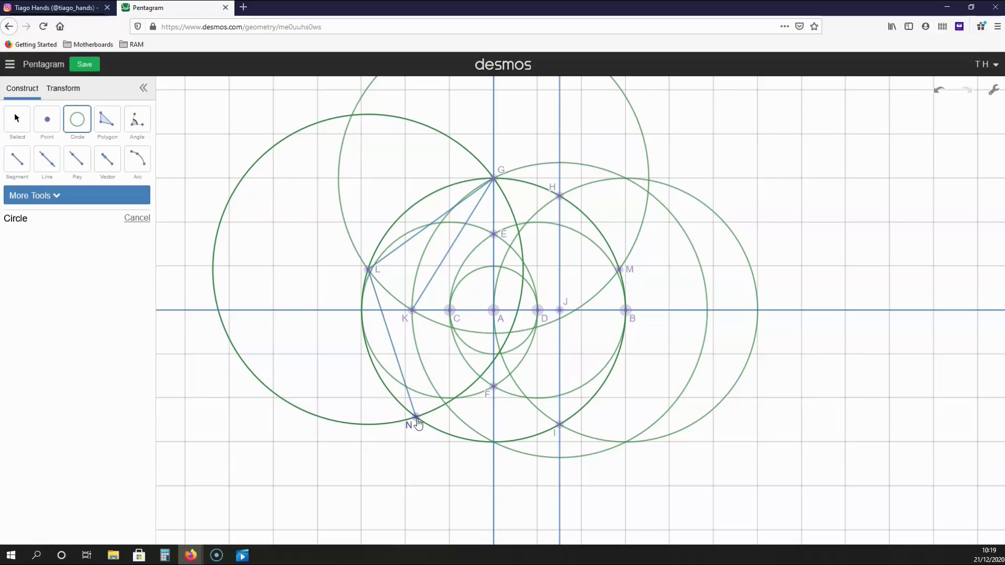
left_click_drag(417, 424, 369, 270)
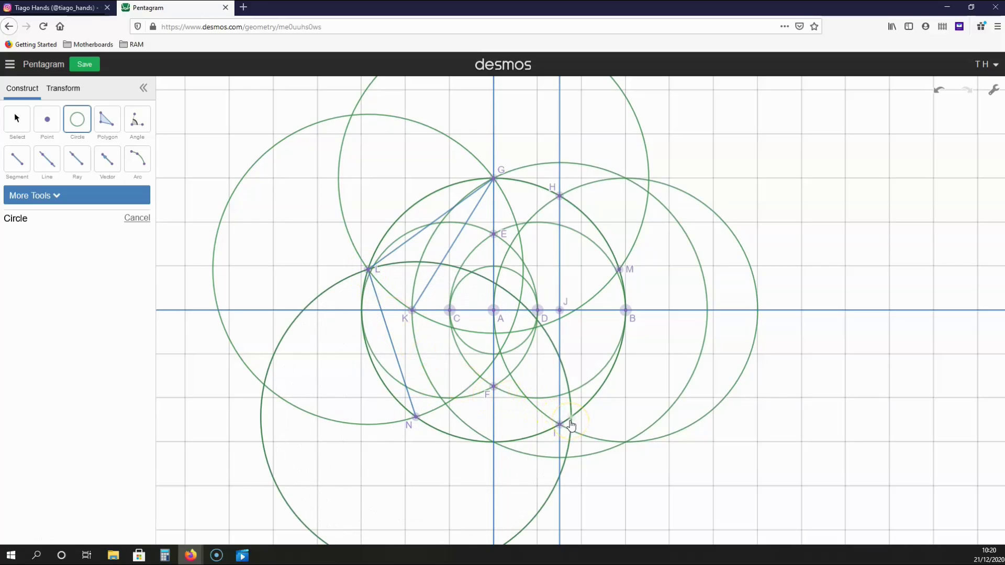
left_click(44, 124)
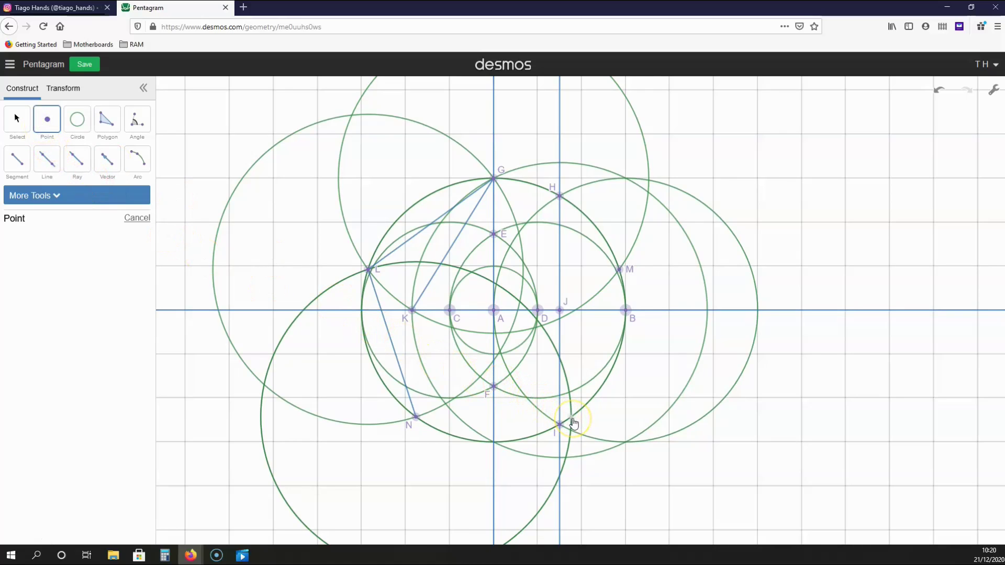
left_click(573, 419)
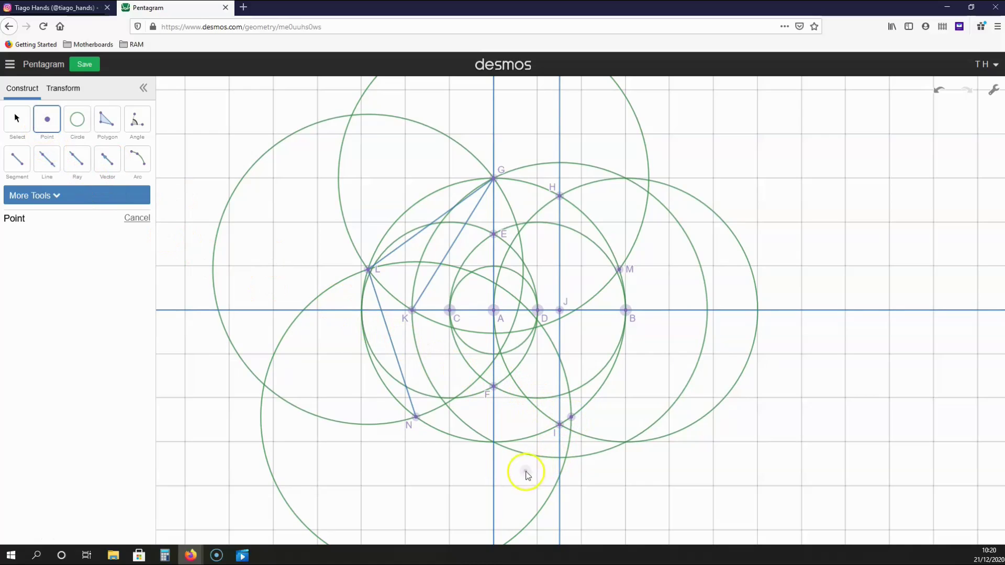
Show the label of the new intersection point between the circle centred on N and the large circle centred on A.
left_click(18, 122)
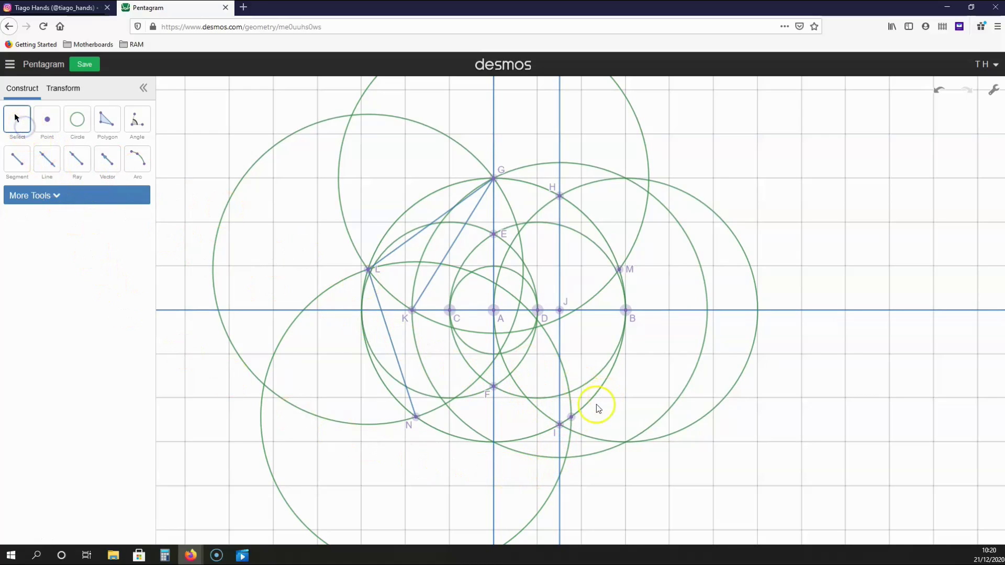
left_click(572, 417)
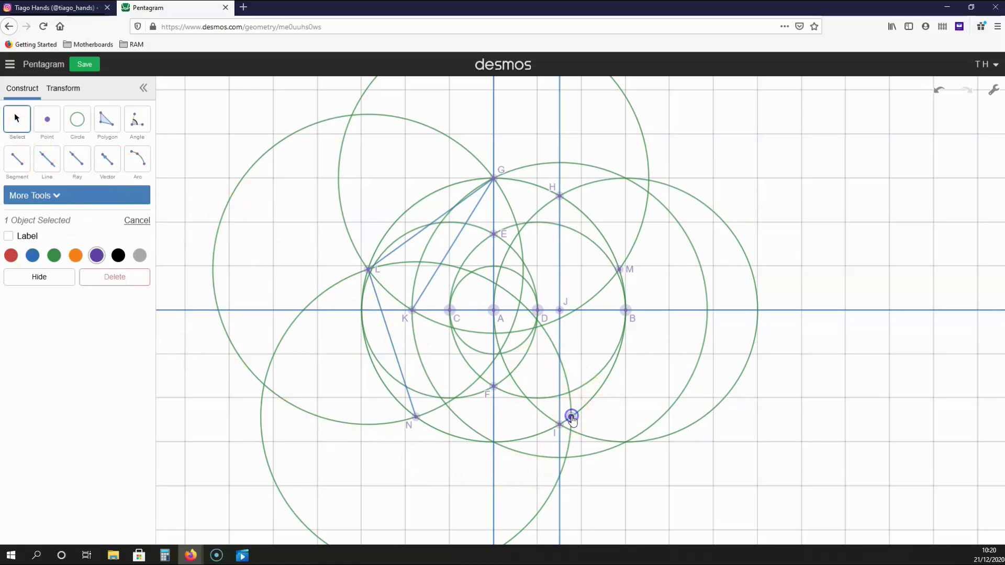
left_click(12, 239)
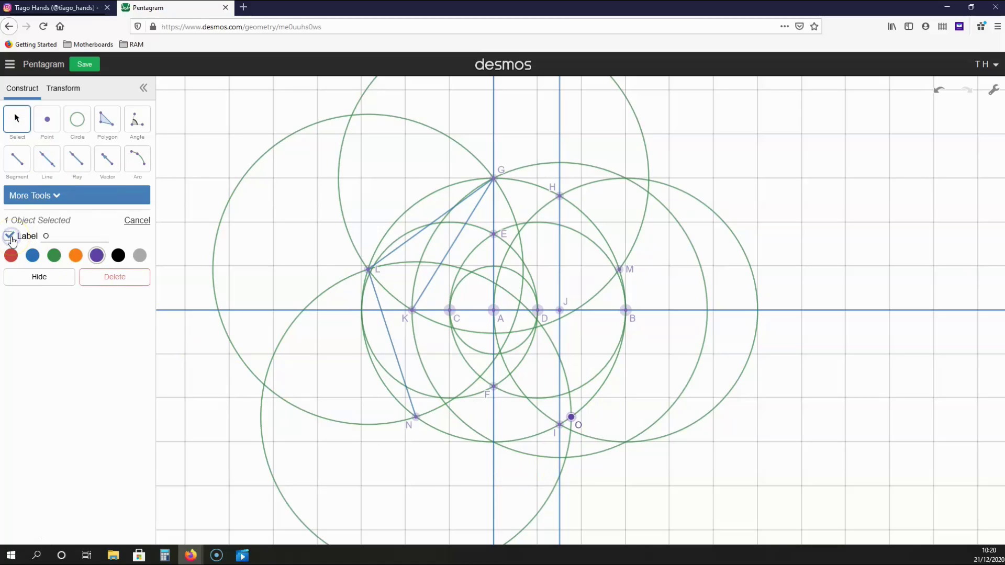
Complete the pentagon outline with segments from N to O, O to M, and M to G.
key("s")
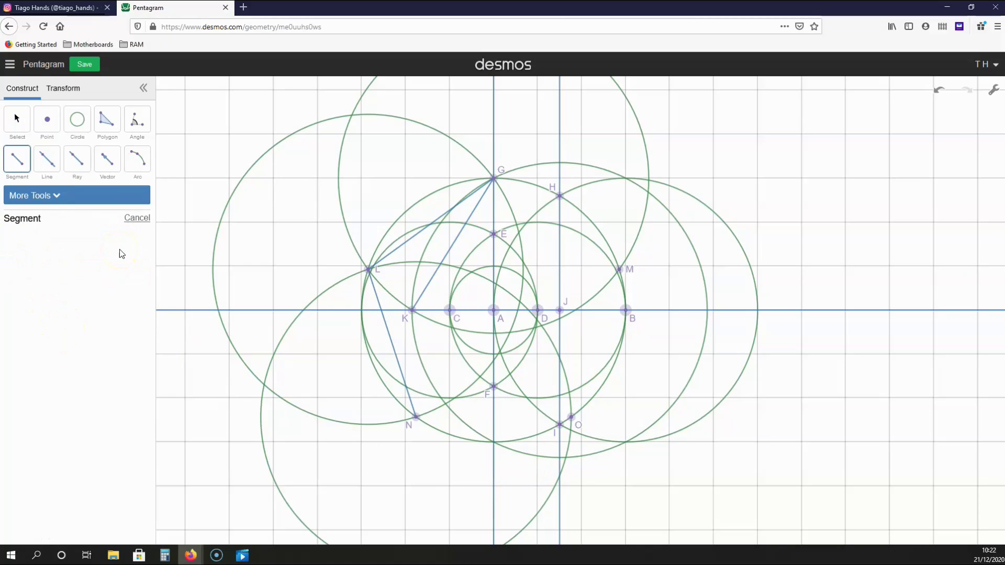
left_click(417, 418)
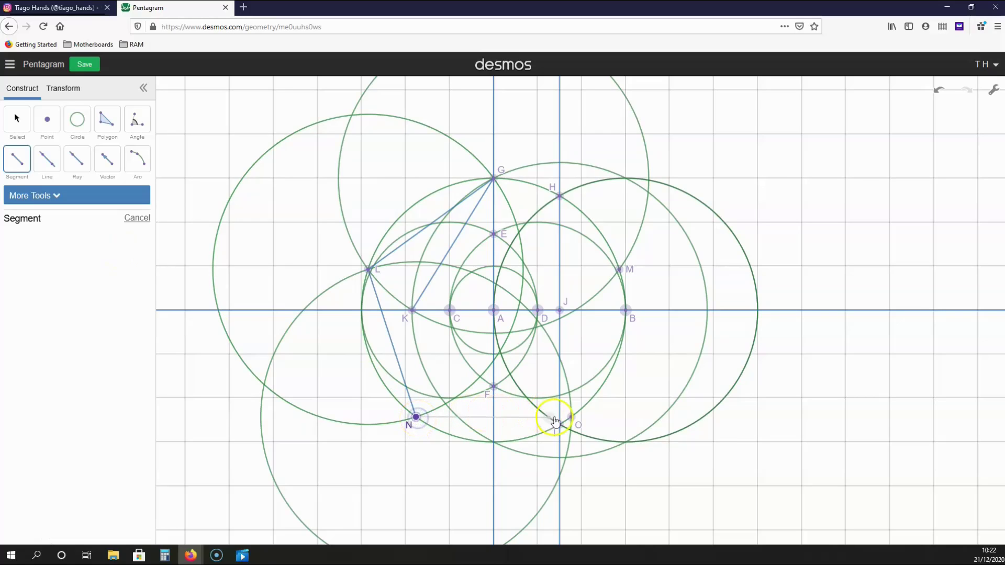
left_click(571, 417)
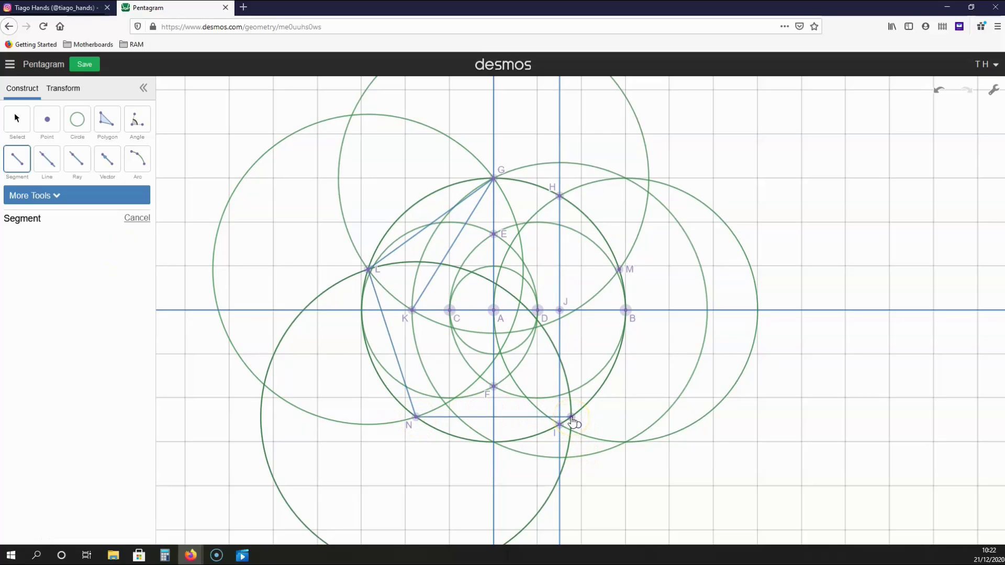
left_click(571, 417)
left_click(620, 271)
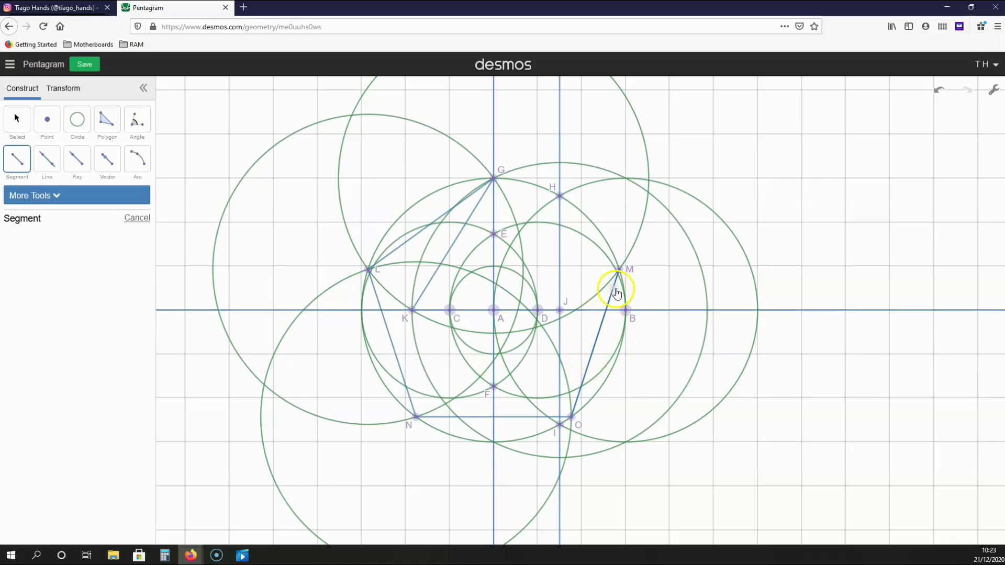
left_click(619, 270)
left_click(494, 178)
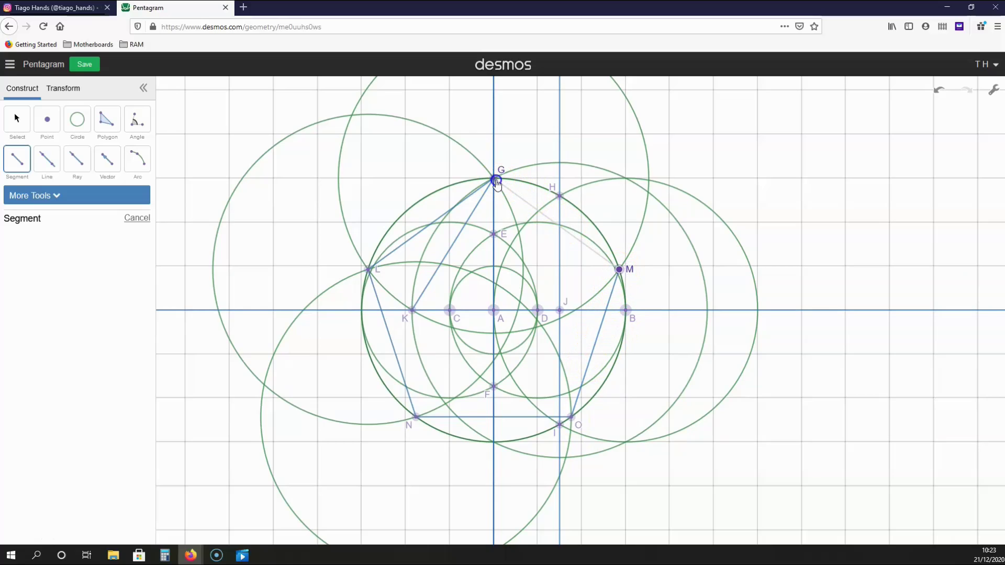
Create a filled polygon through the pentagon's vertices G, L, N, O and M.
key("ctrl+z")
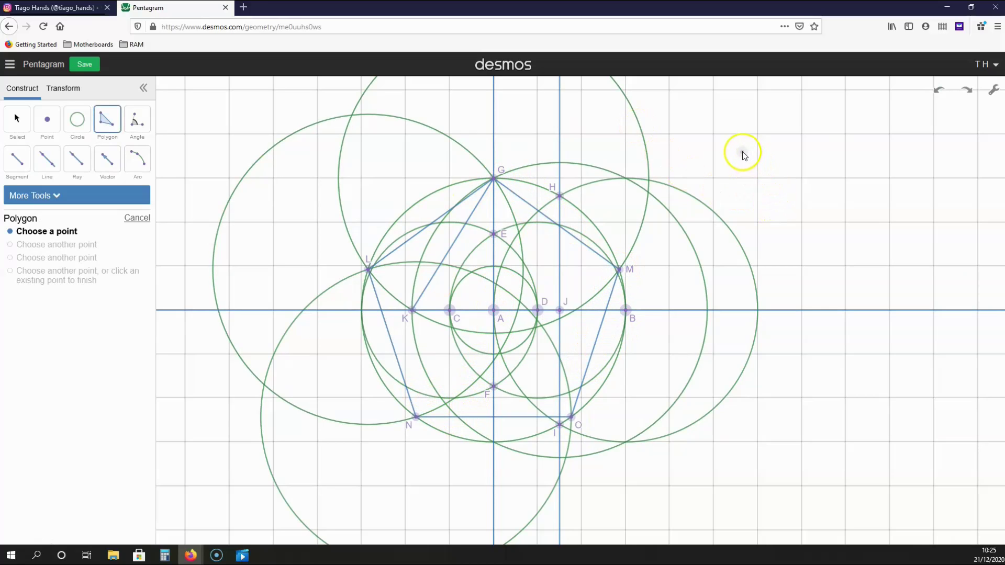
left_click(494, 178)
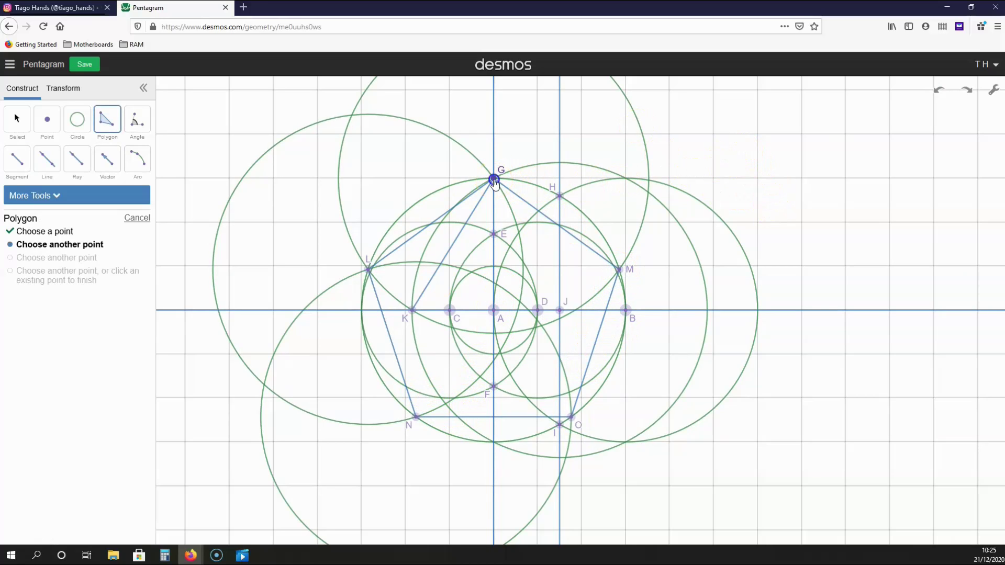
left_click(369, 271)
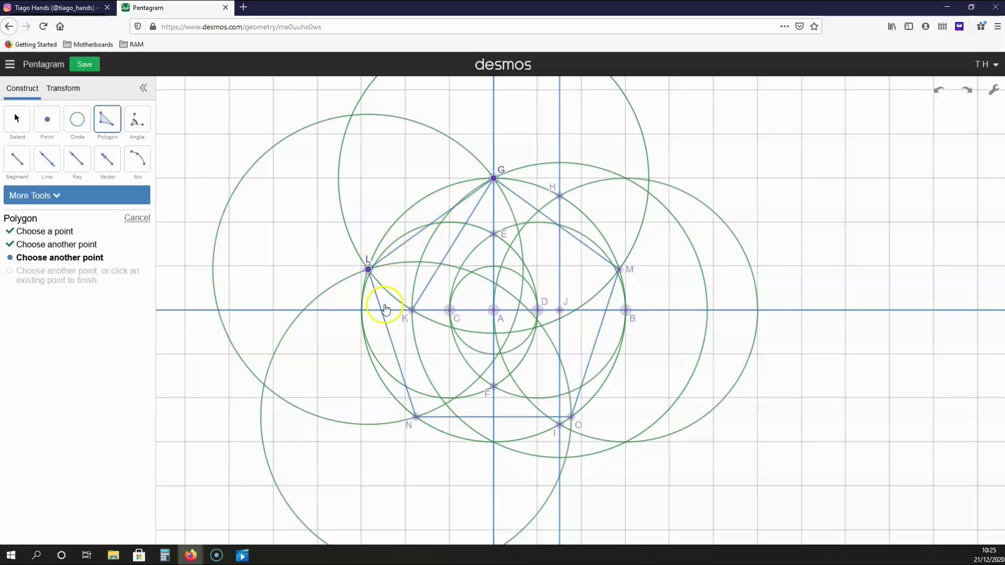
left_click(415, 419)
left_click(571, 418)
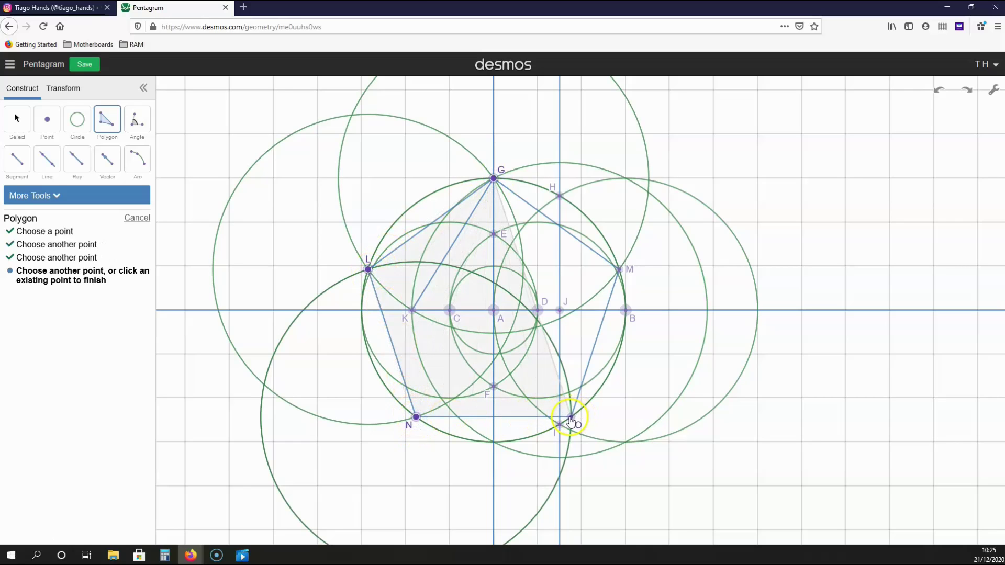
left_click(621, 271)
left_click(494, 179)
left_click(495, 180)
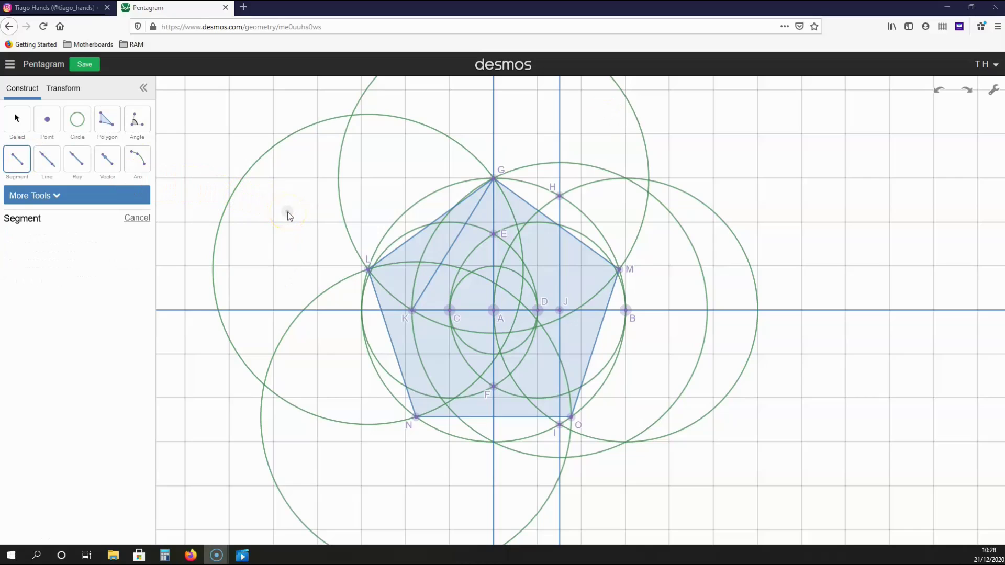
Draw the pentagon's five diagonals as segments L to M, G to O, G to N, N to M, and L to O.
left_click(368, 271)
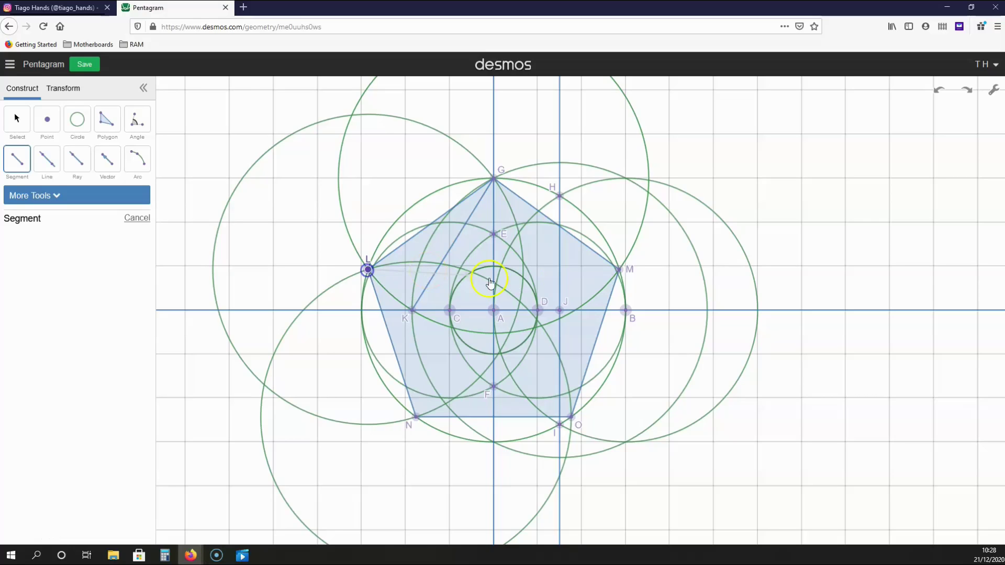
left_click(620, 269)
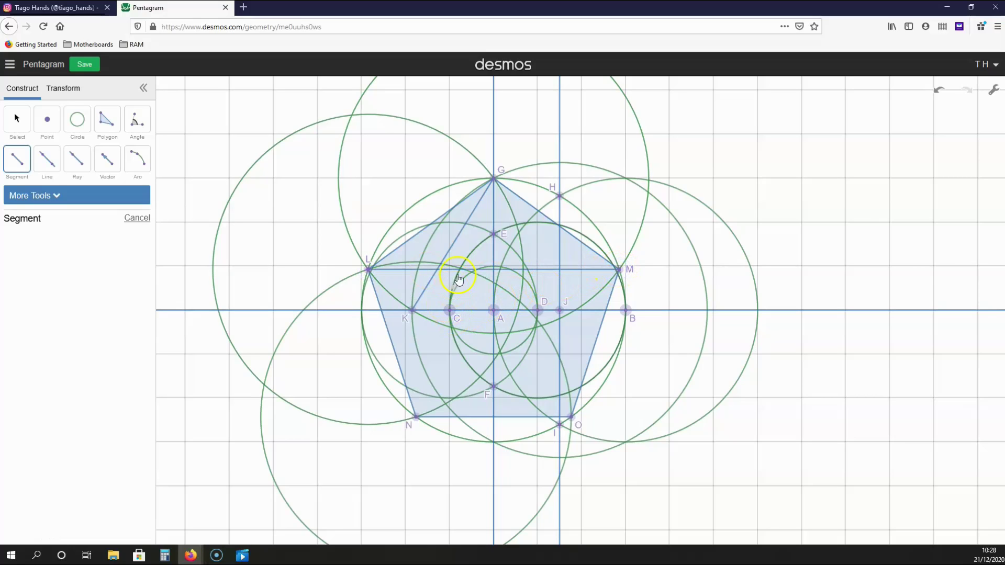
left_click_drag(495, 181, 572, 419)
left_click_drag(536, 379, 419, 461)
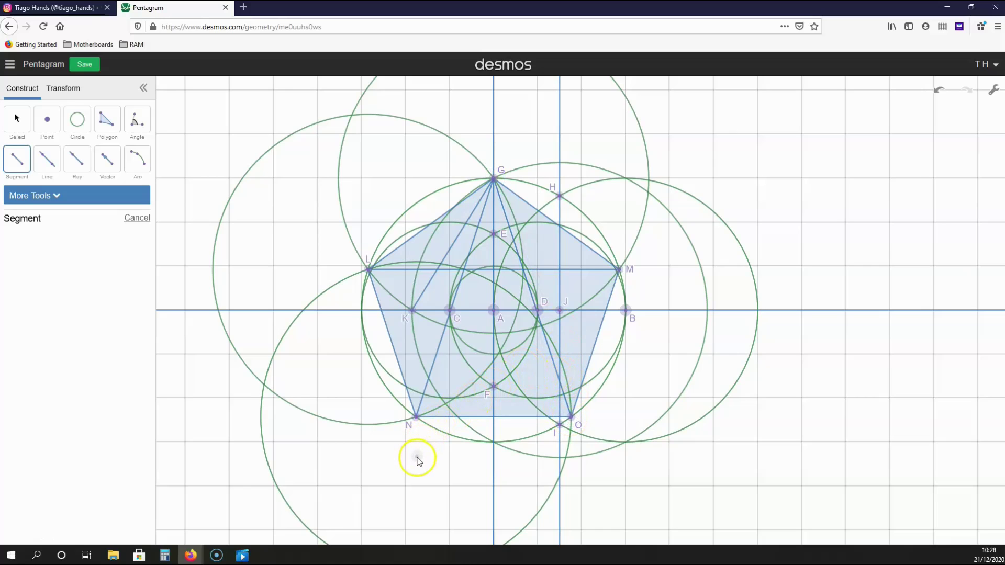
left_click(416, 417)
left_click(619, 270)
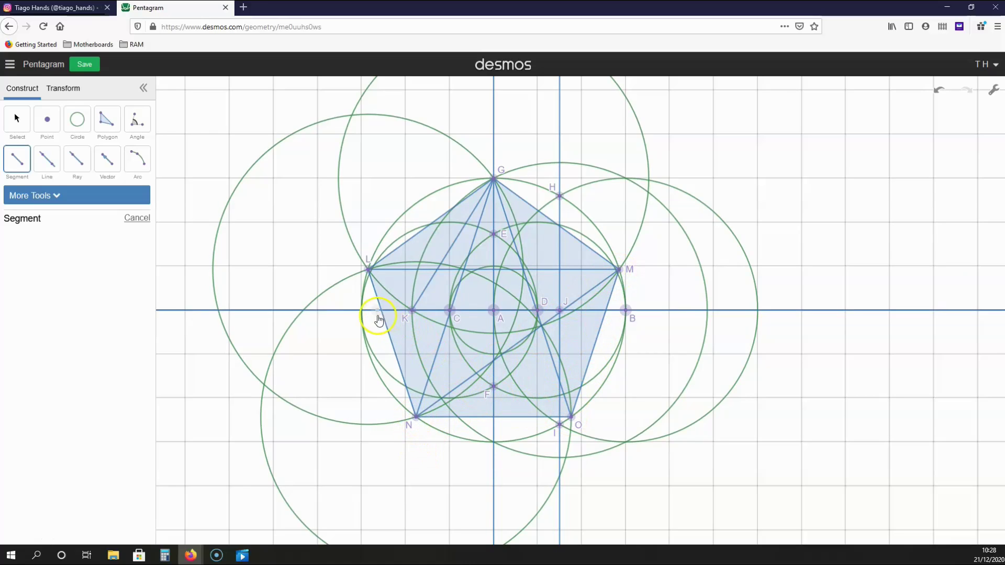
mouse_move(370, 272)
left_mouse_down()
mouse_move(505, 348)
mouse_move(570, 419)
left_mouse_up()
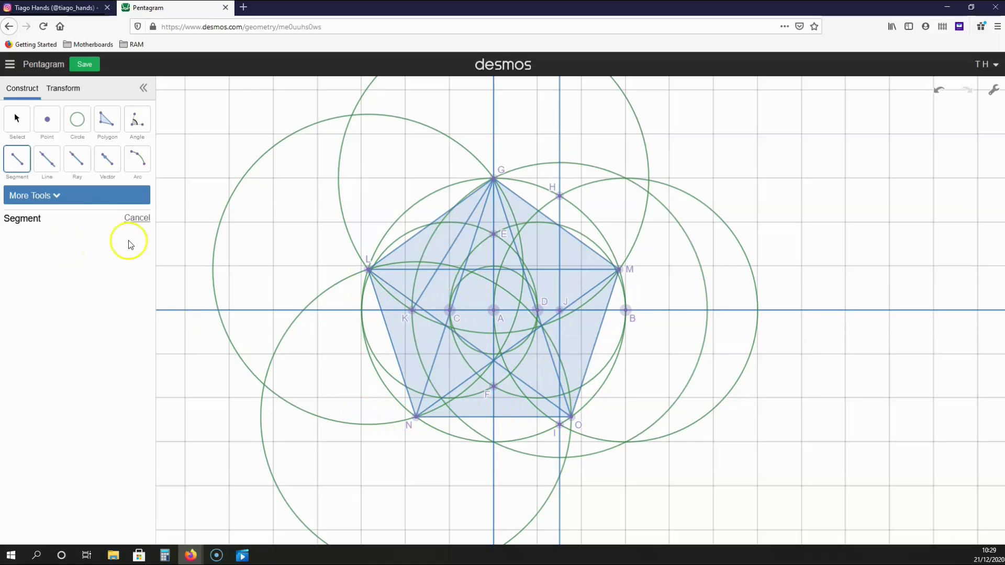
Colour the diagonals from L to M and from G to N black.
left_click(17, 131)
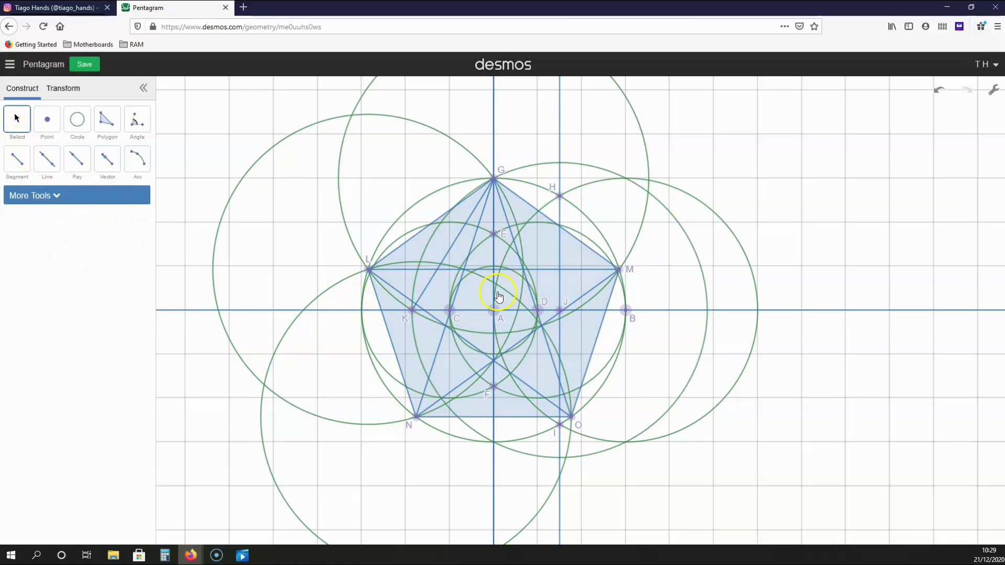
left_click(543, 271)
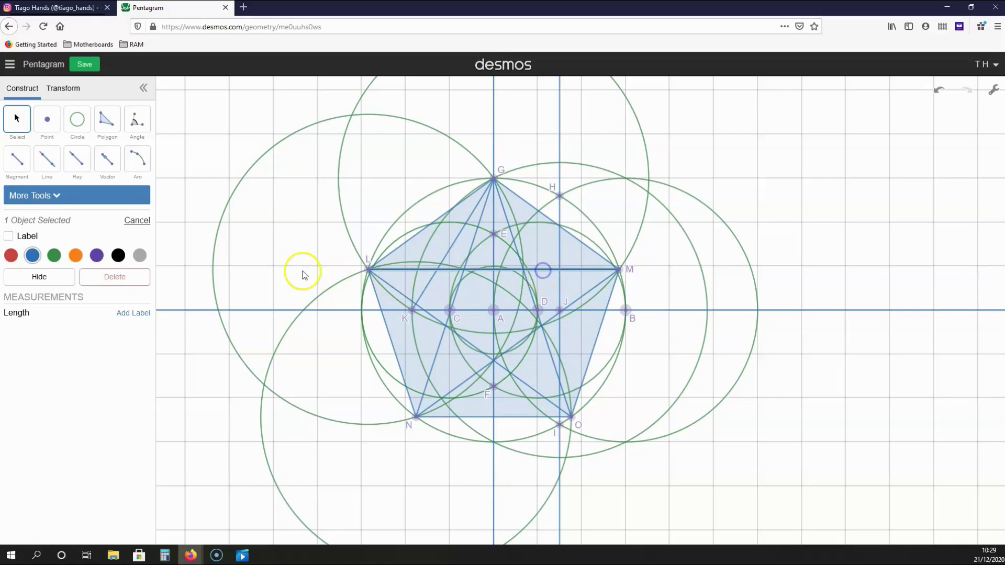
left_click(120, 257)
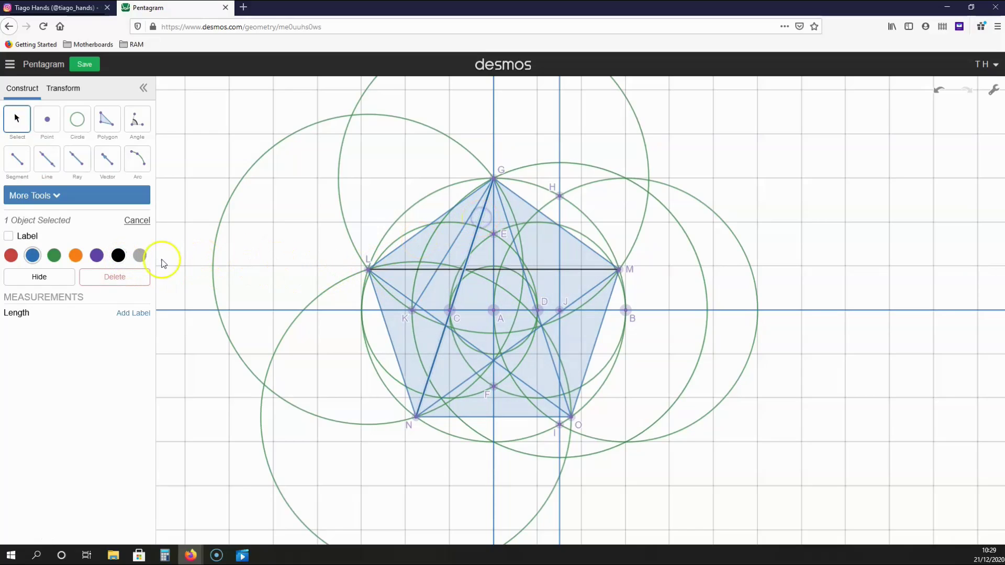
left_click(939, 91)
left_click(473, 249)
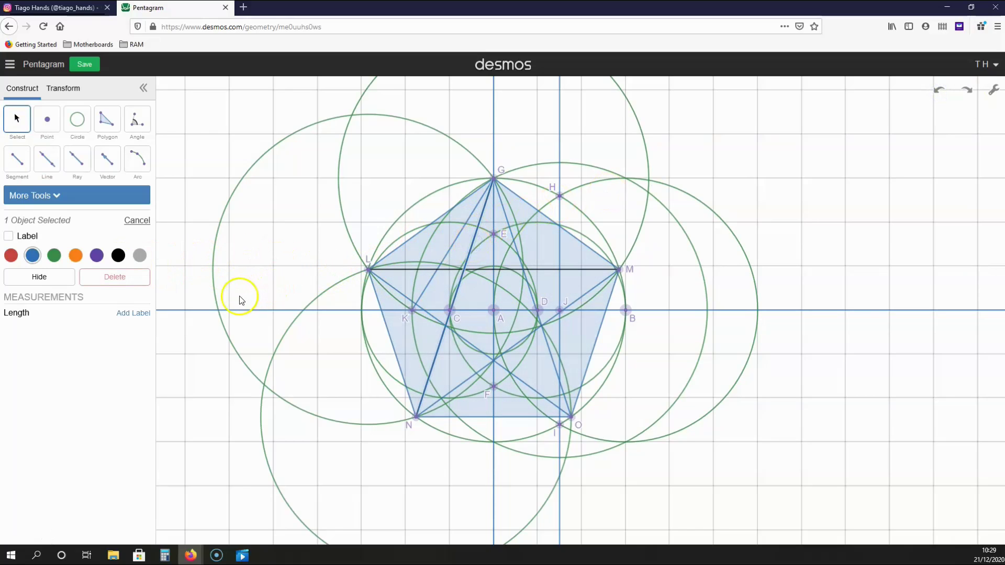
left_click(116, 257)
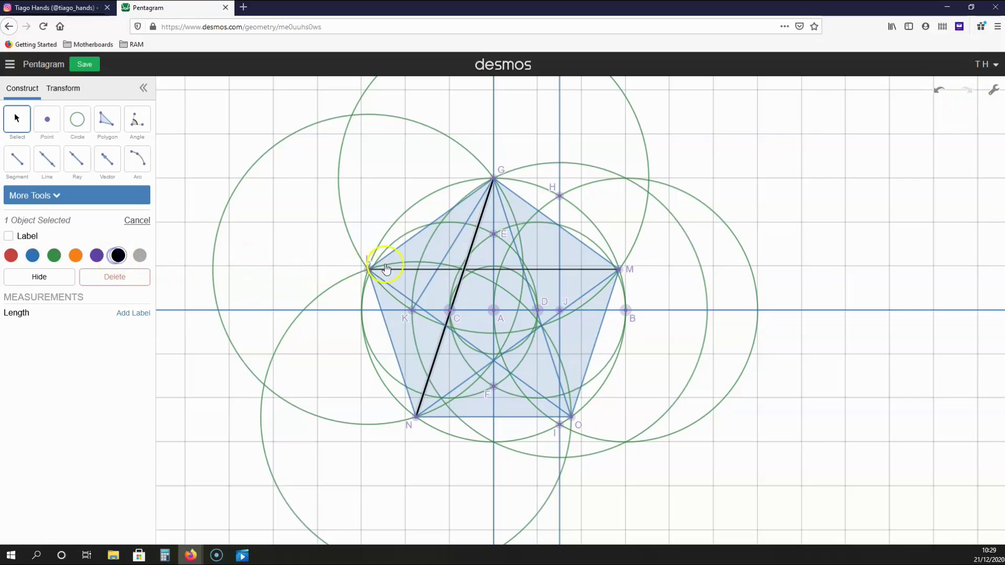
Colour the remaining diagonals, from G to O, N to M, and L to O, black.
left_click(505, 215)
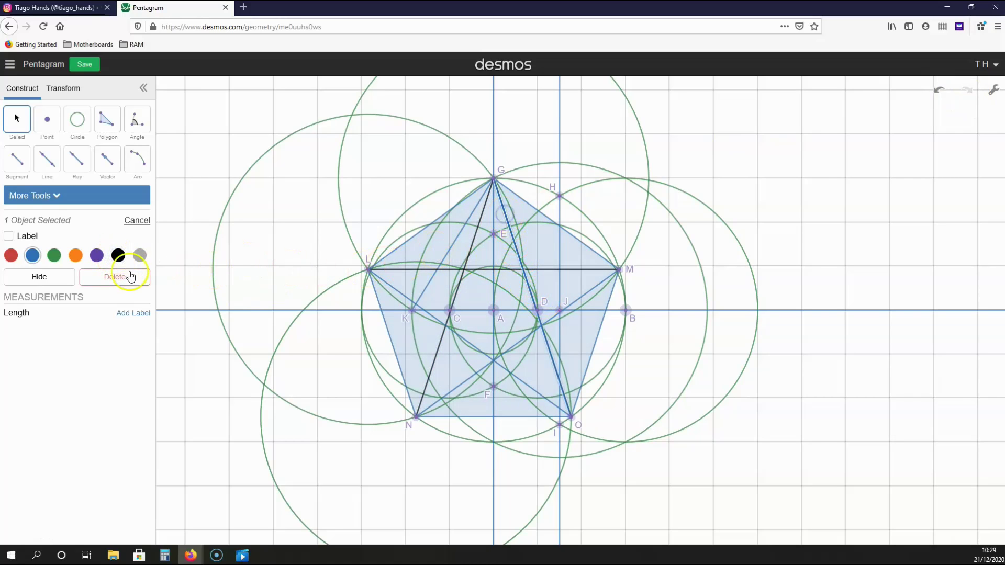
left_click(118, 255)
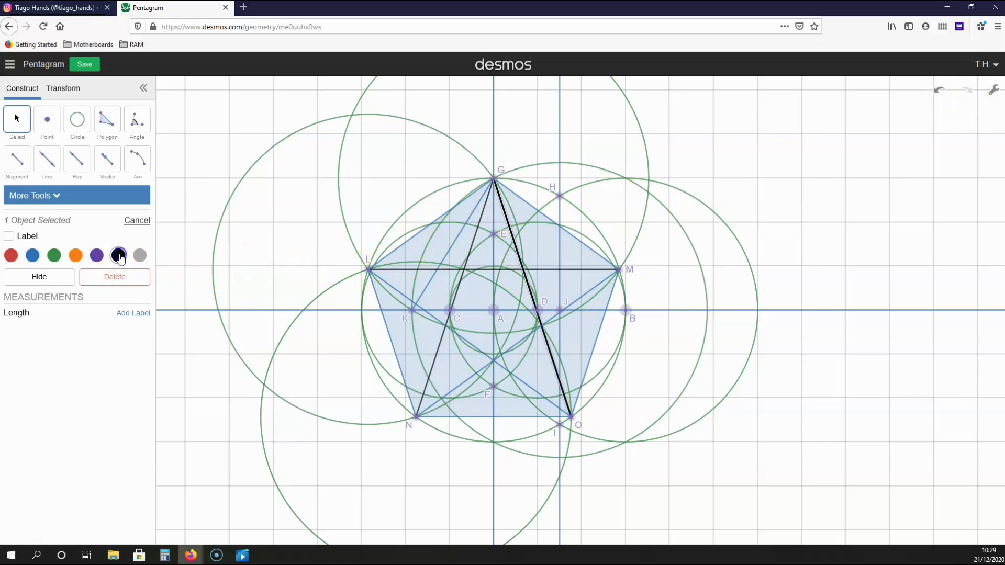
left_click(451, 389)
left_click(118, 256)
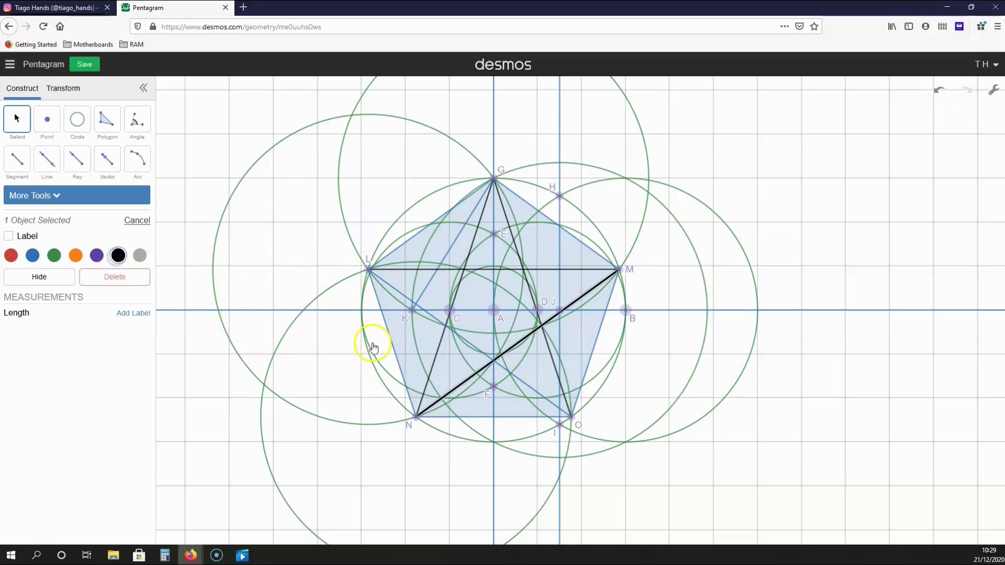
left_click(401, 296)
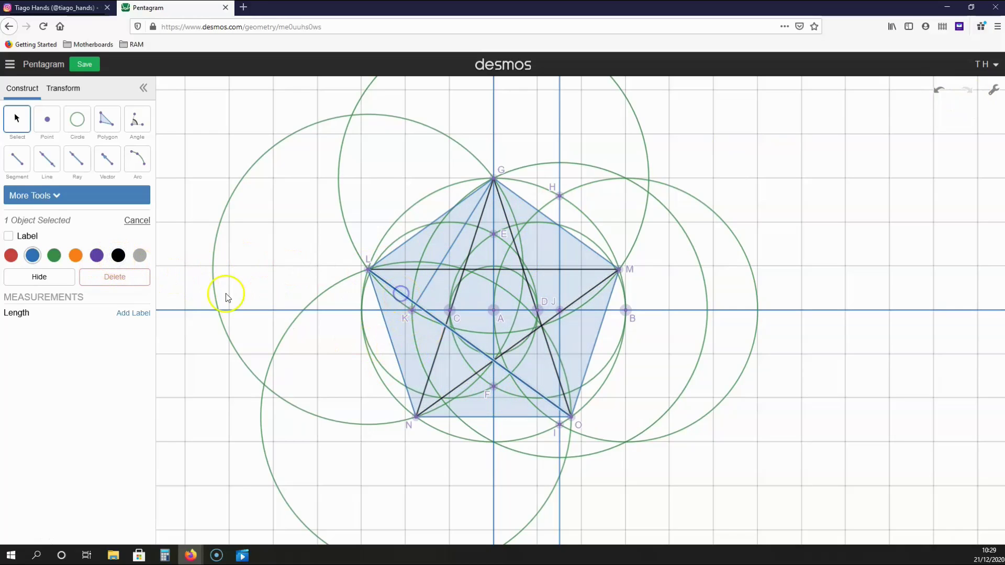
left_click(118, 257)
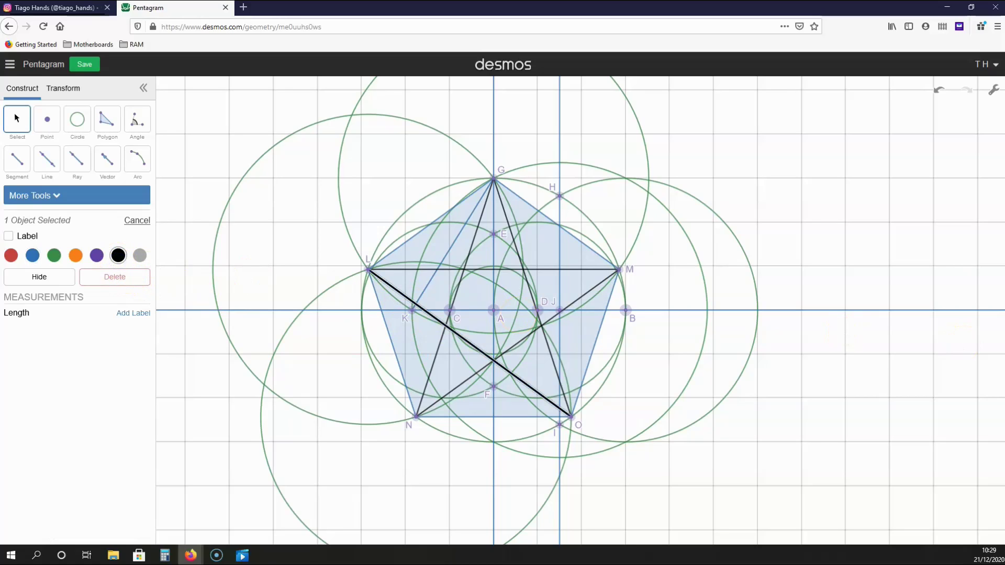
left_click(885, 259)
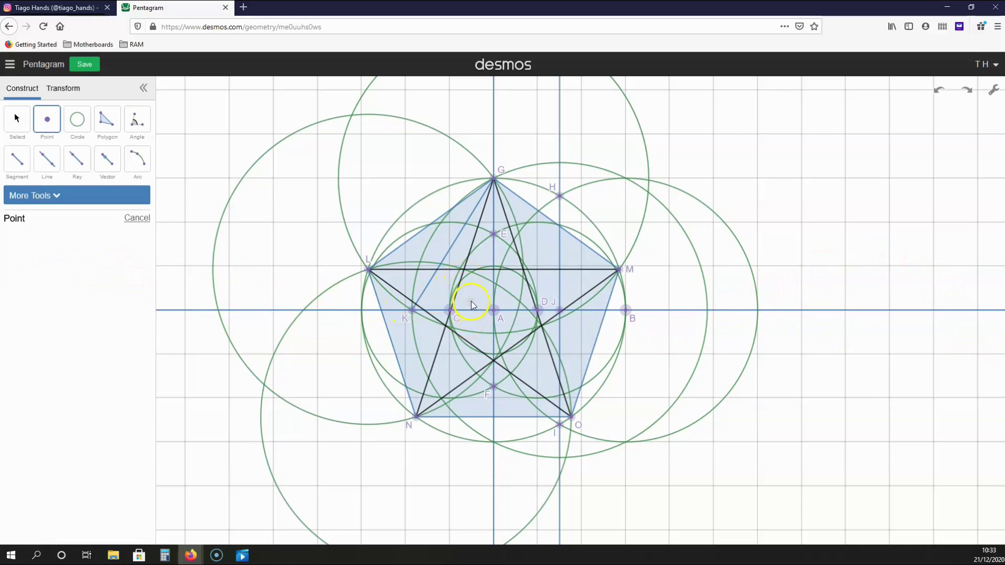
Place points on the five inner intersections of the black diagonals.
left_click(464, 271)
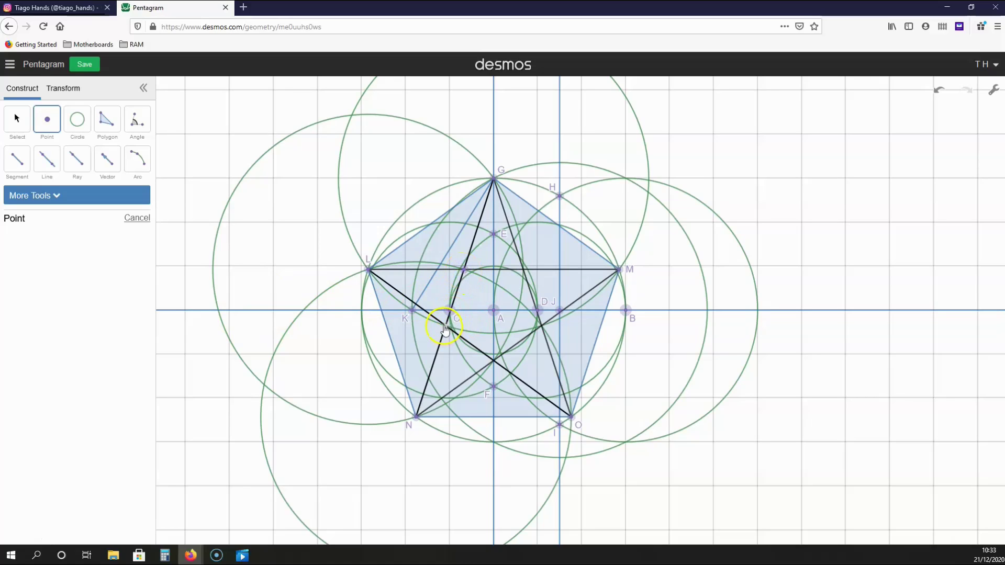
left_click(494, 361)
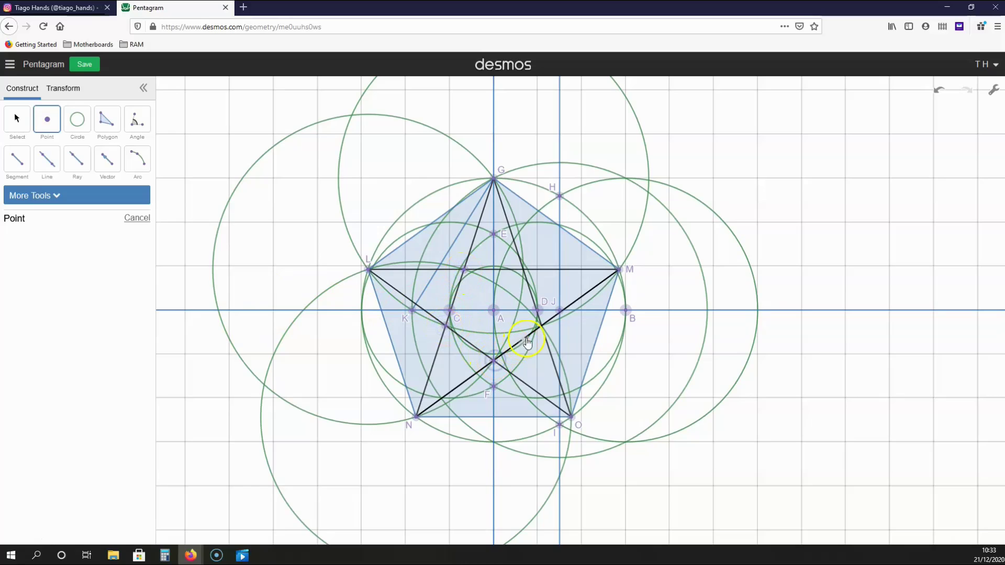
left_click(541, 326)
left_click(523, 270)
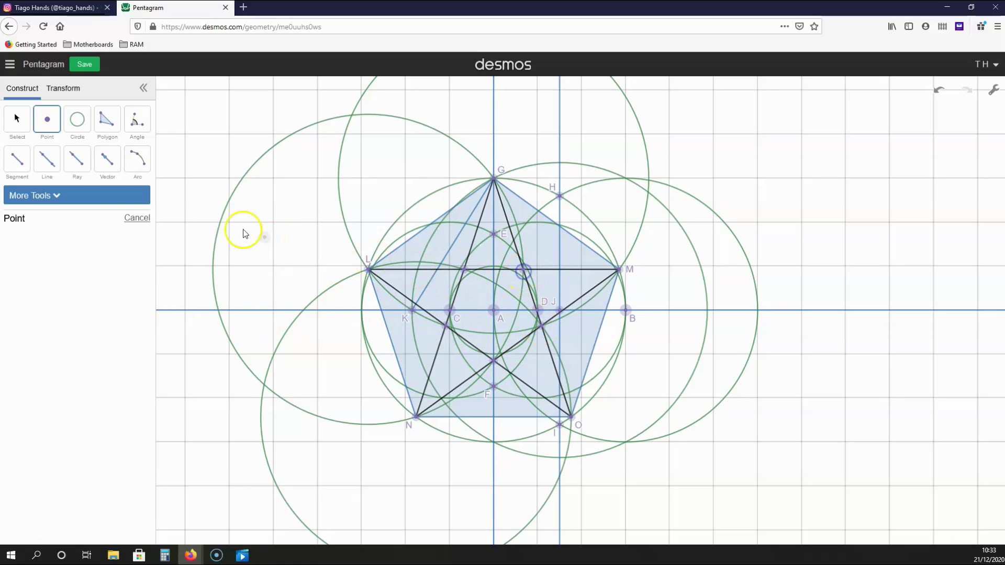
Show the labels P, Q, R, S and T on the five inner intersection points, going counterclockwise from the upper-left one.
left_click(30, 126)
left_click(64, 197)
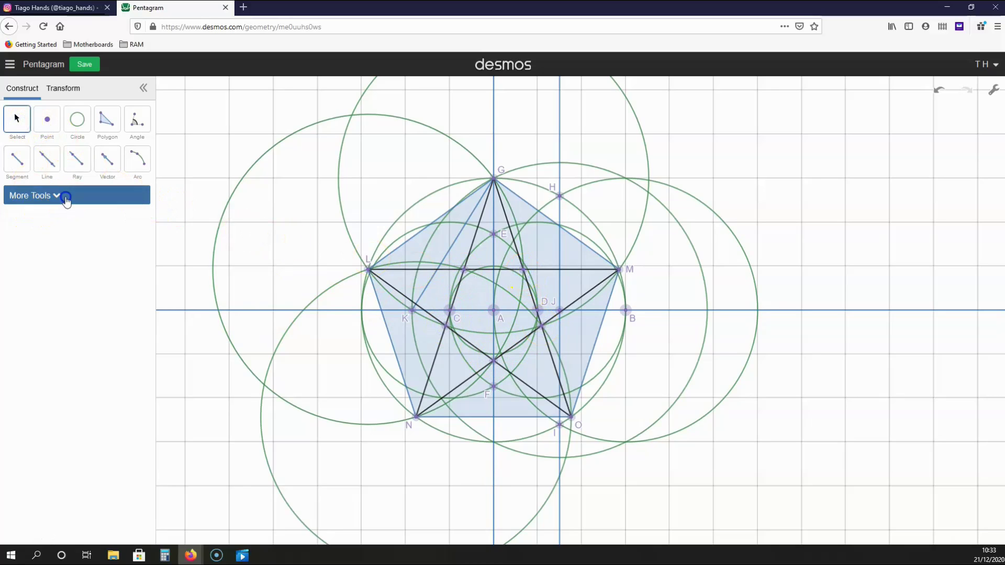
left_click(461, 269)
left_click(8, 237)
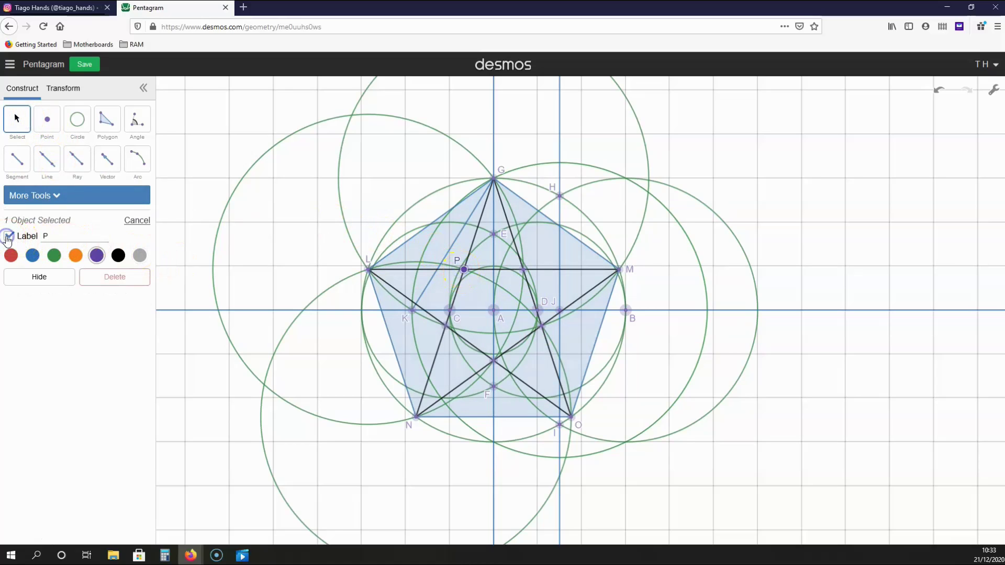
left_click(445, 326)
left_click(15, 238)
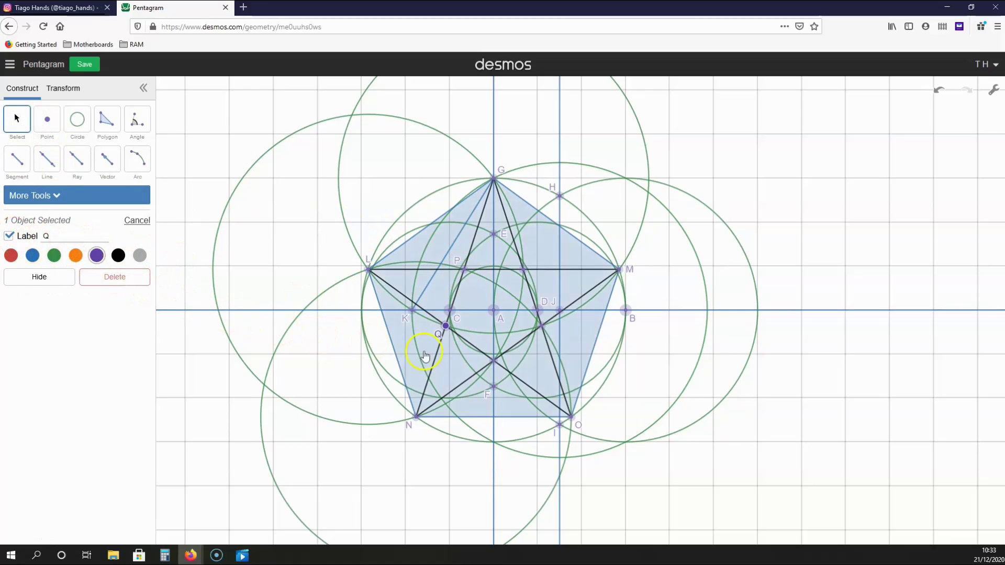
left_click(493, 362)
left_click(10, 237)
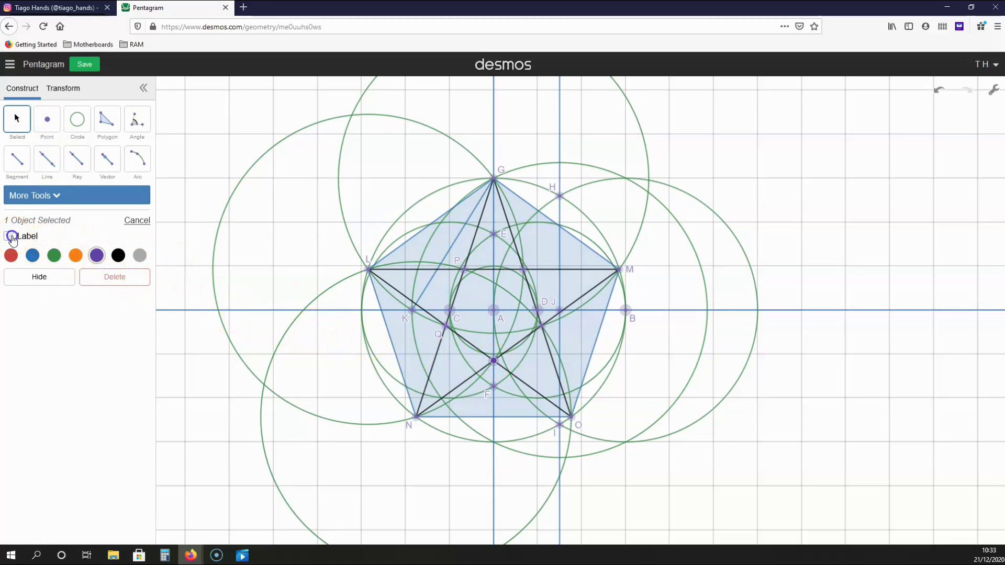
left_click(541, 326)
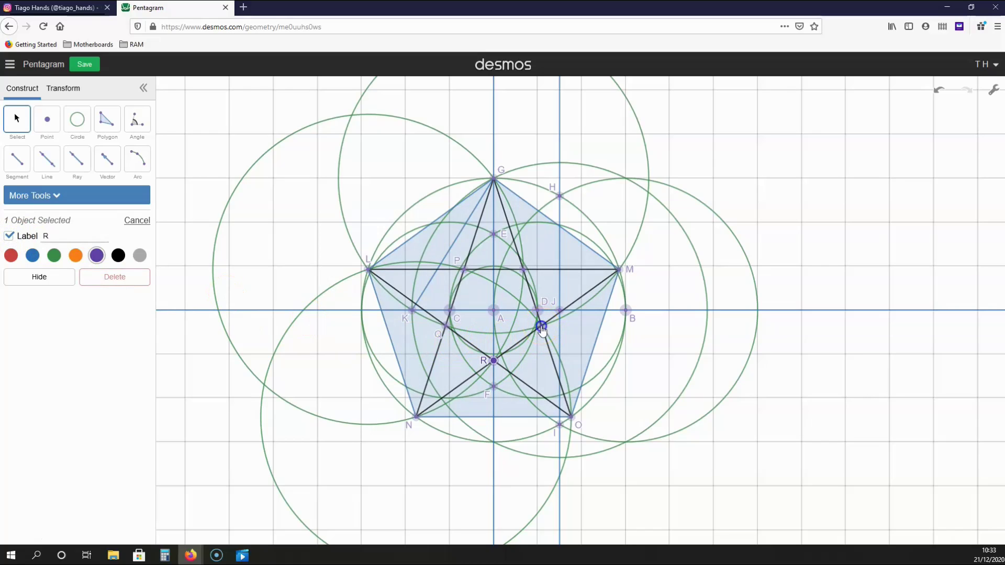
left_click(9, 236)
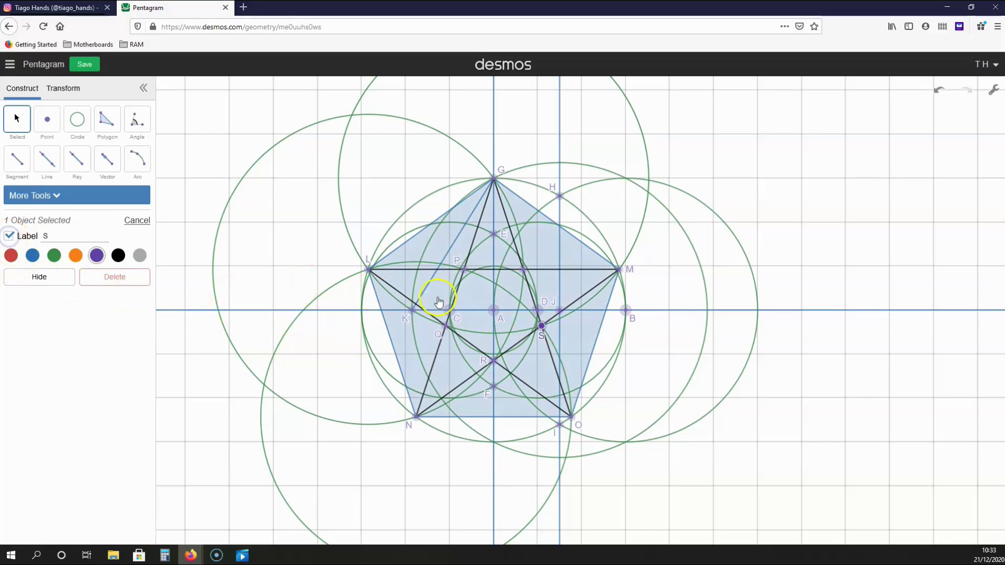
left_click(523, 270)
left_click(9, 238)
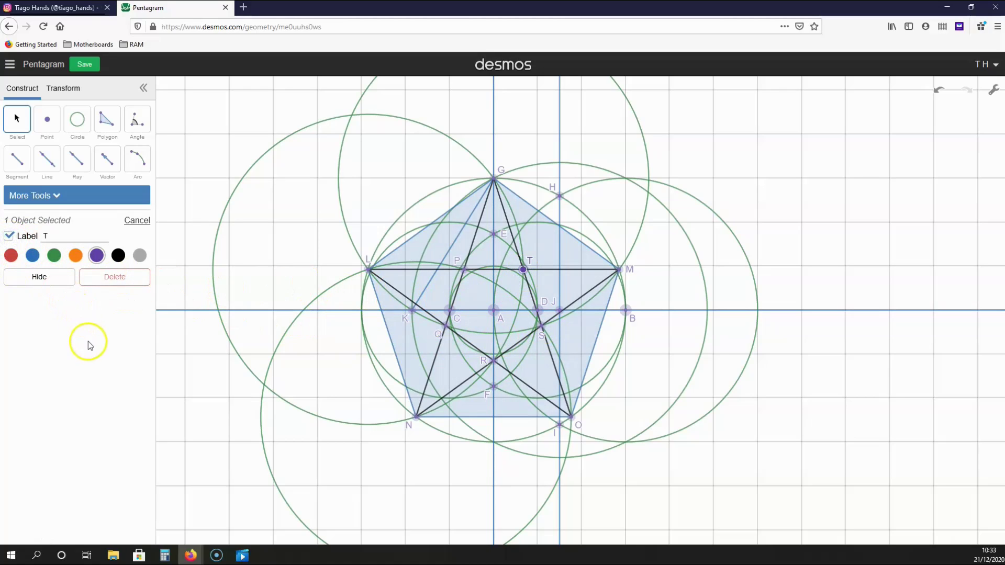
Create a filled star polygon through G, P, L, Q, N, R, O, S, M and T, closing it at G.
key("ctrl+z")
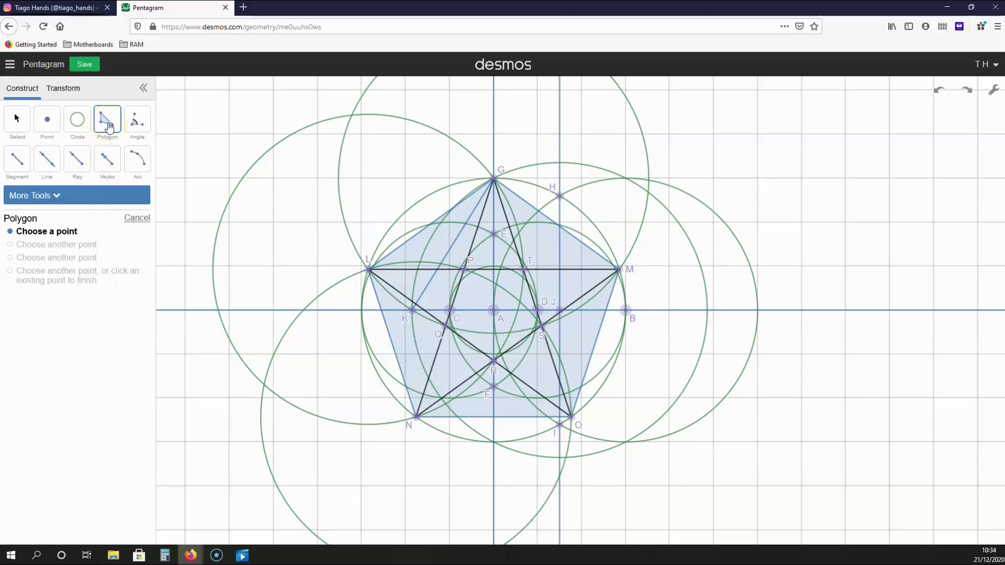
left_click(493, 180)
left_click(463, 271)
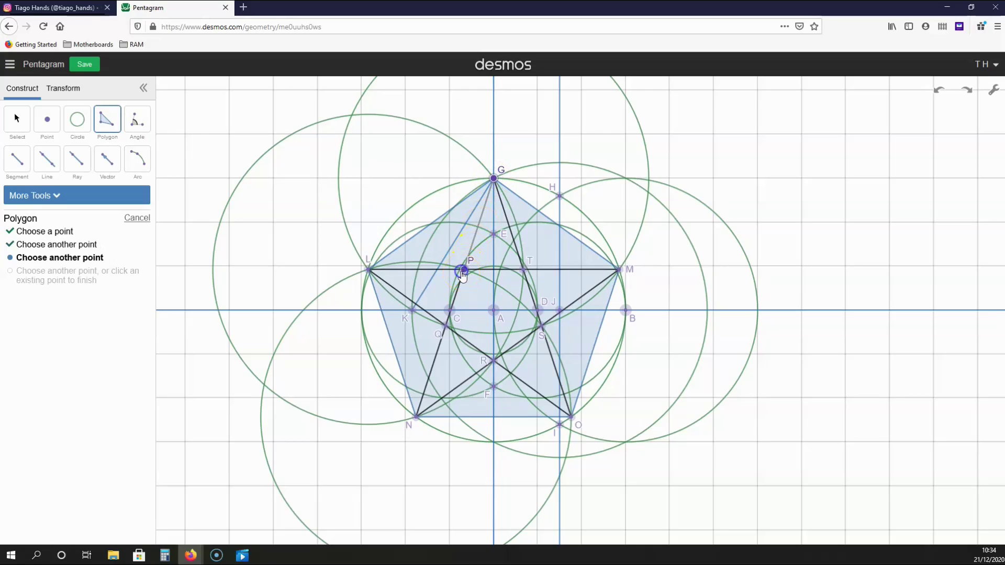
left_click(368, 269)
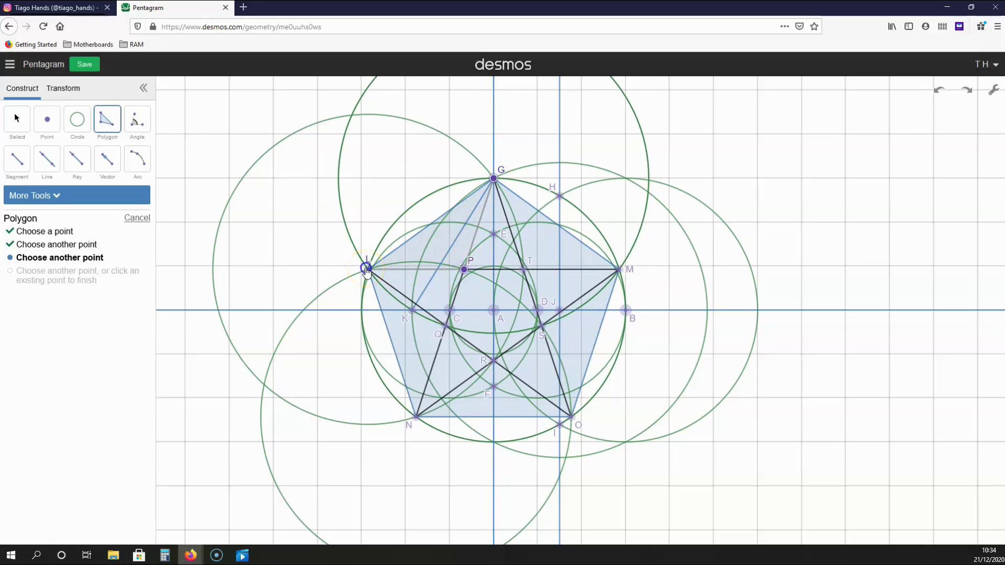
left_click(446, 327)
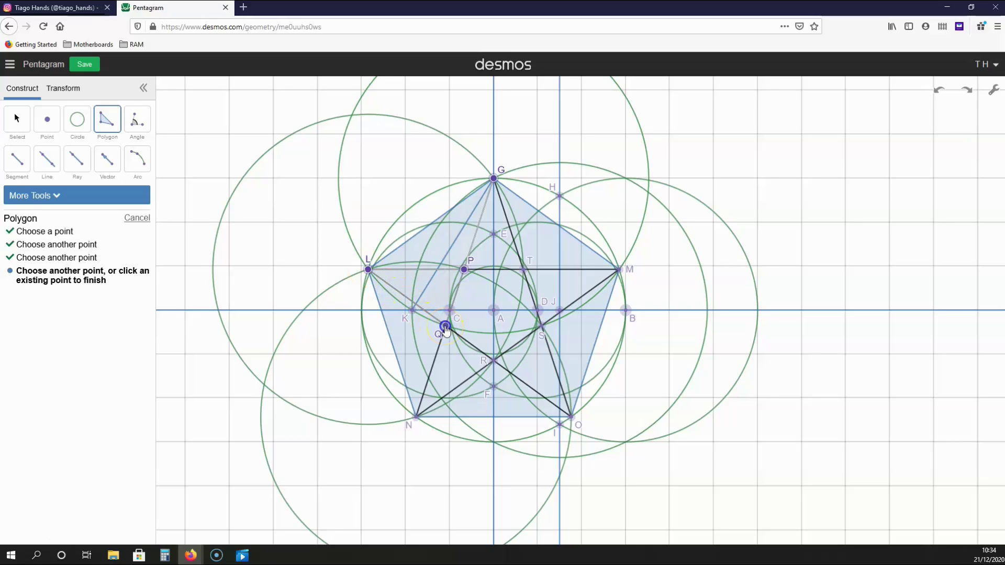
left_click(416, 418)
left_click(494, 362)
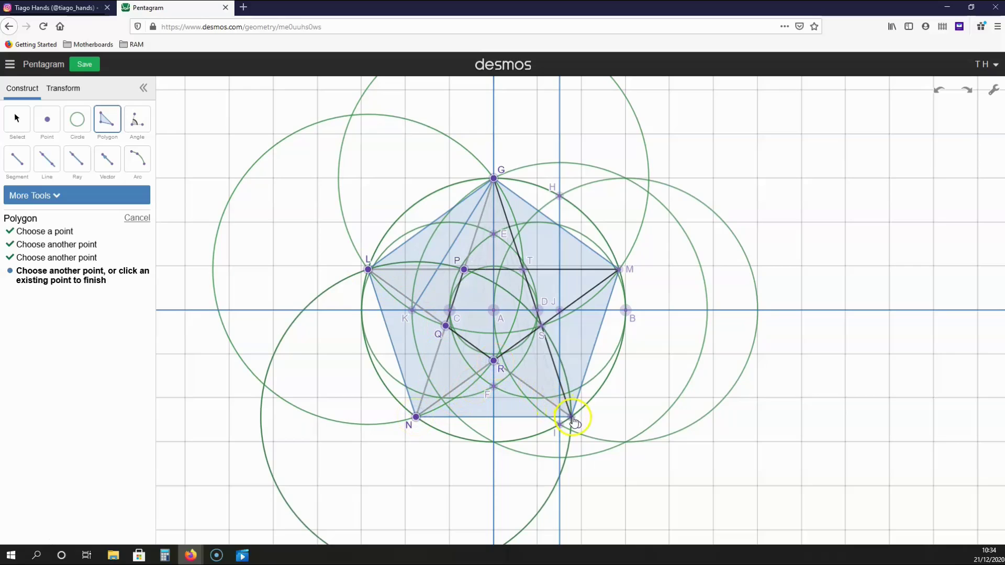
left_click(540, 327)
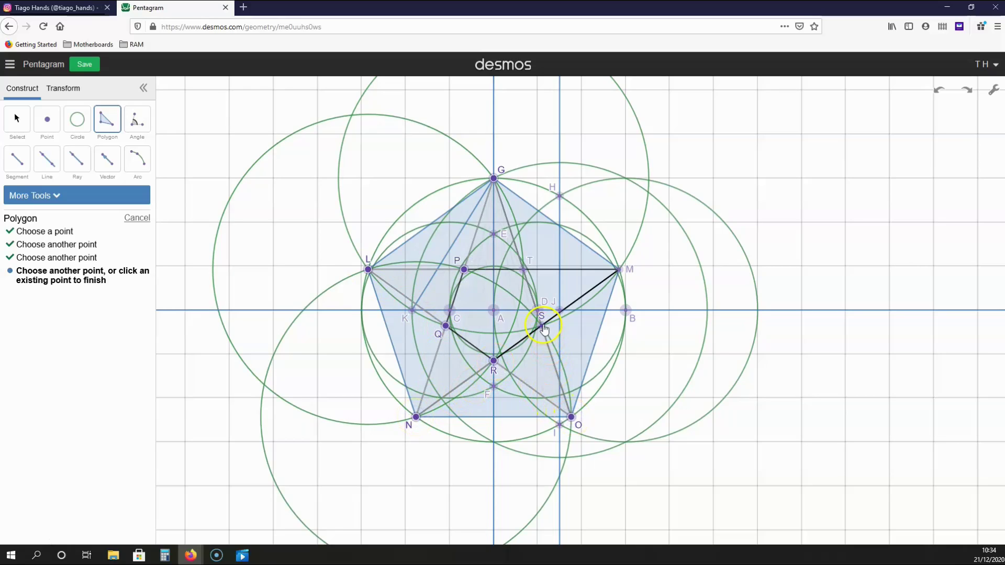
left_click(610, 286)
left_click(522, 270)
left_click(494, 178)
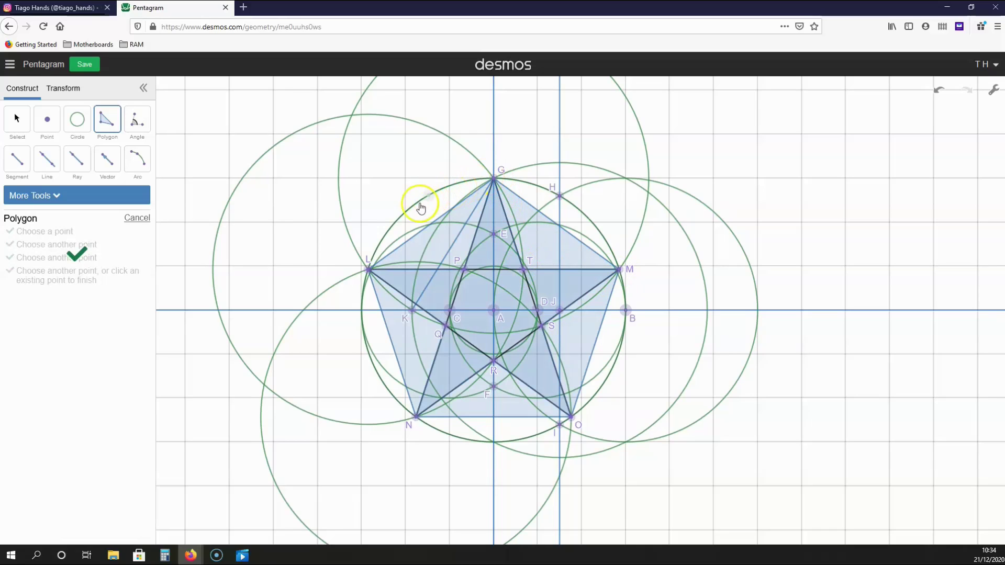
Colour the star polygon red.
left_click(17, 120)
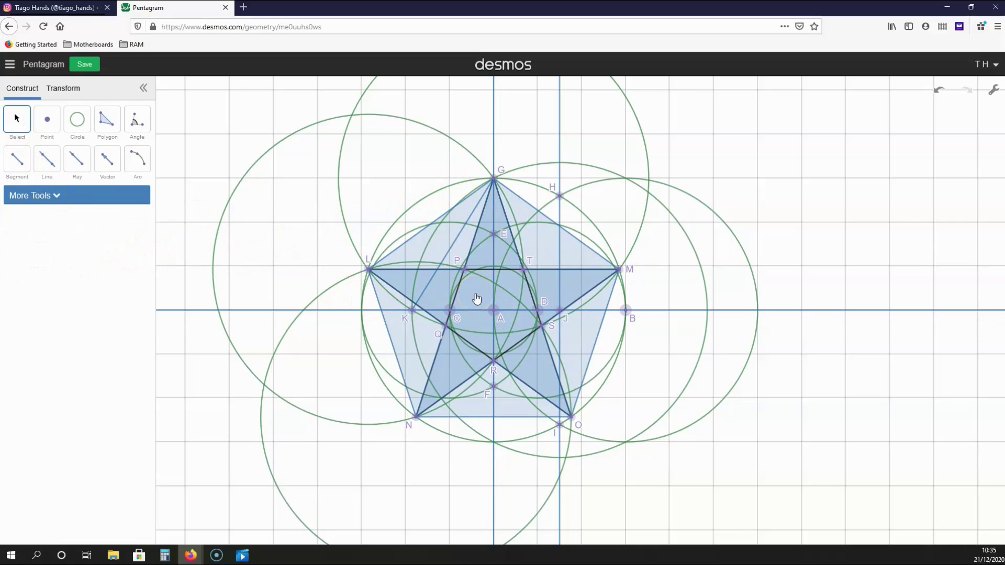
left_click(476, 298)
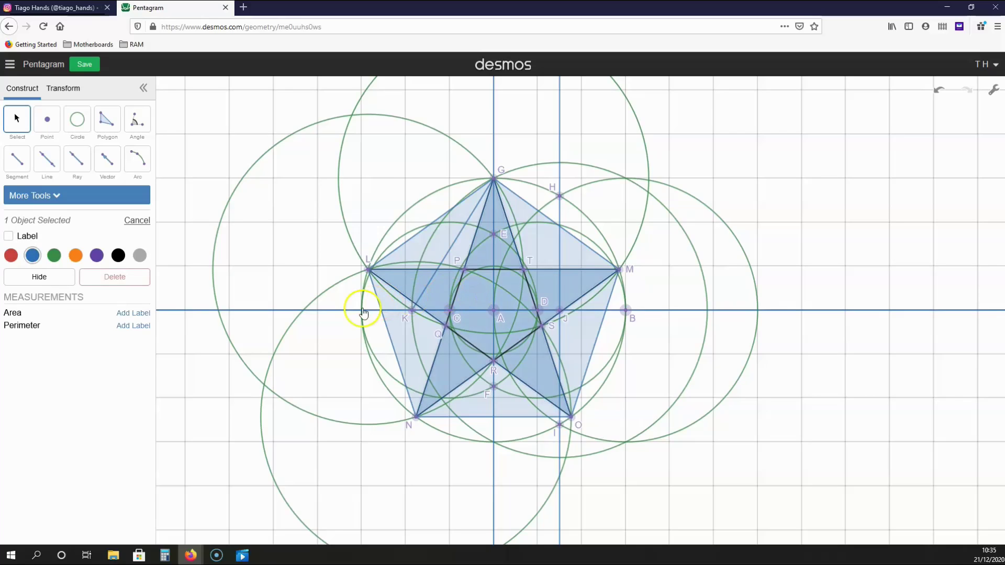
left_click(11, 256)
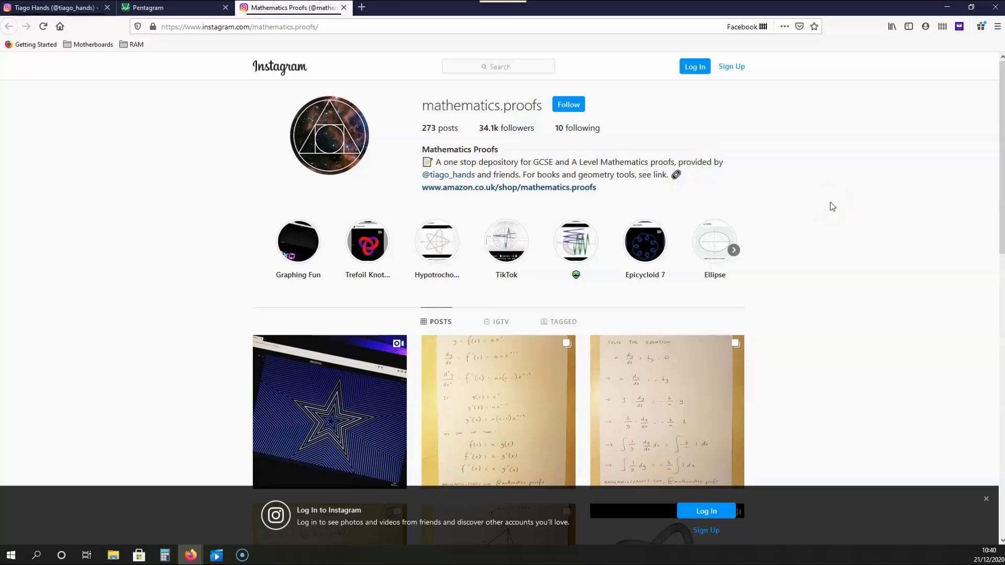
Switch from the Instagram profile back to the Pentagram drawing in Desmos.
key("ctrl+shift+Tab")
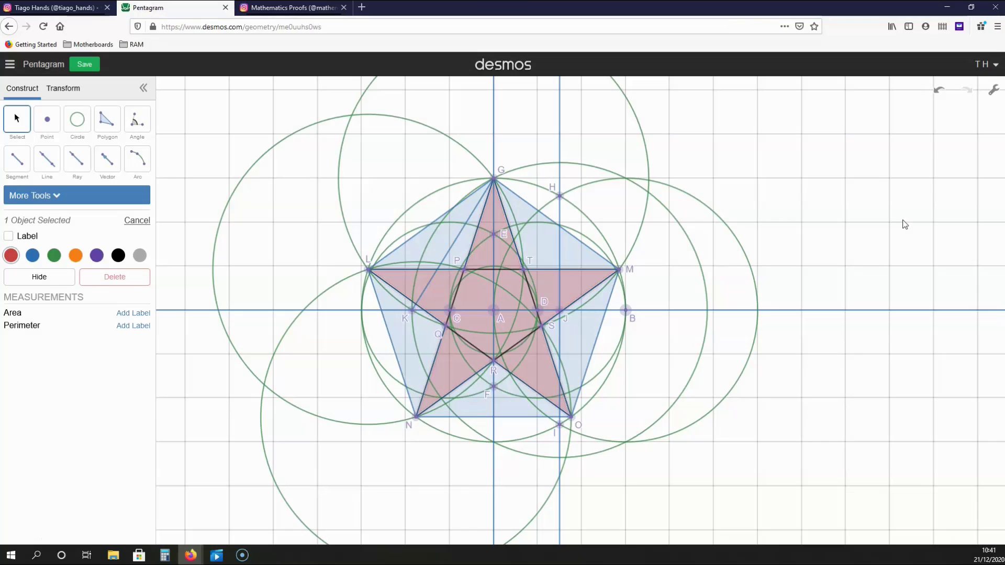